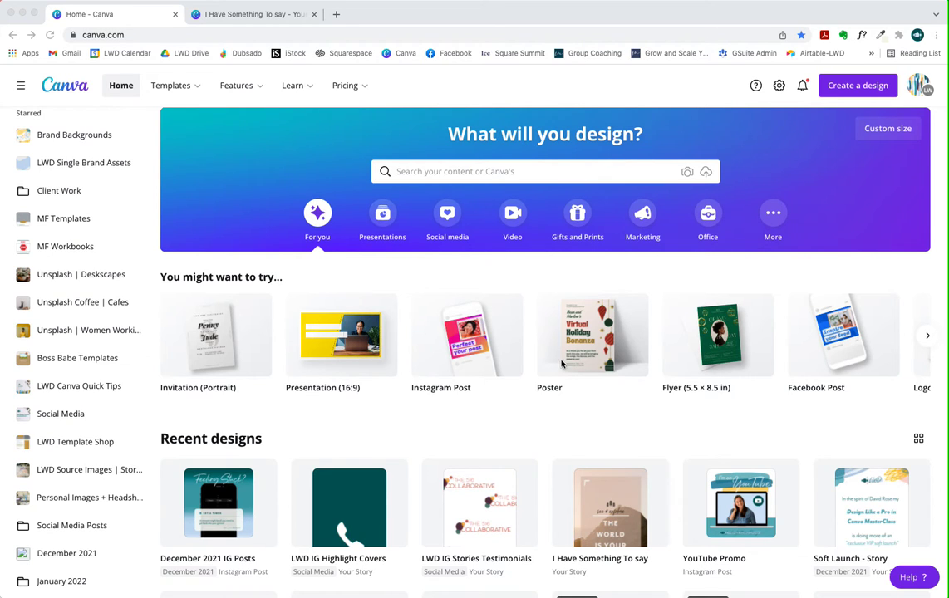
Scroll down the home page's Recent designs to reach the December 2021 IG Posts design.
scroll(356, 448, down, 1)
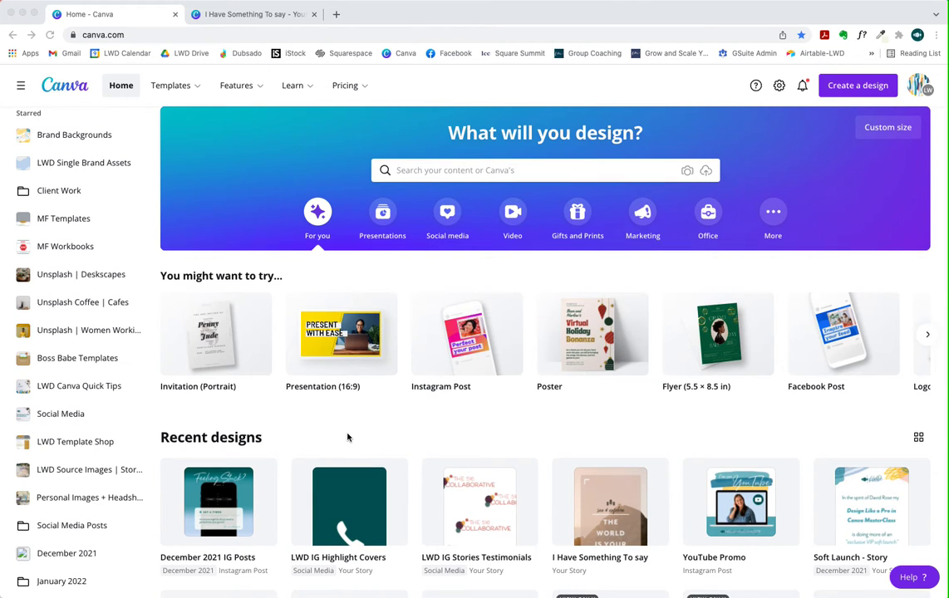
scroll(347, 438, down, 1)
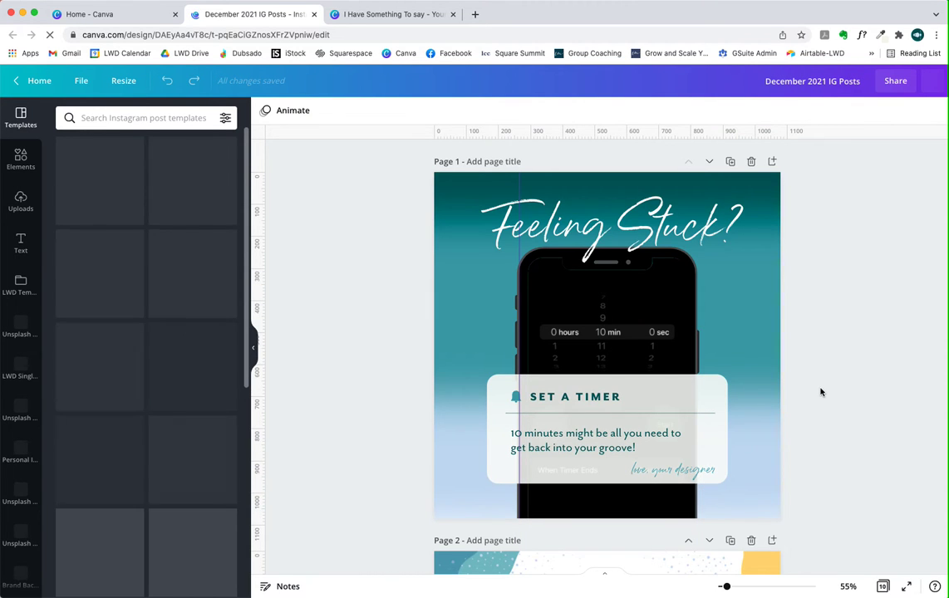
Scroll through the December 2021 IG Posts pages, then return to the Home - Canva tab.
scroll(819, 392, down, 3)
scroll(820, 392, down, 15)
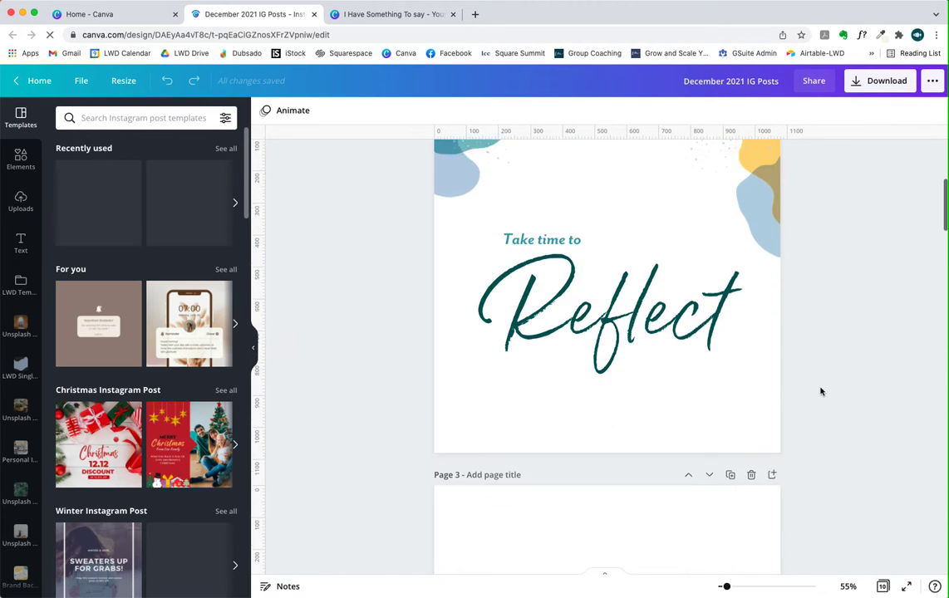
scroll(821, 390, down, 5)
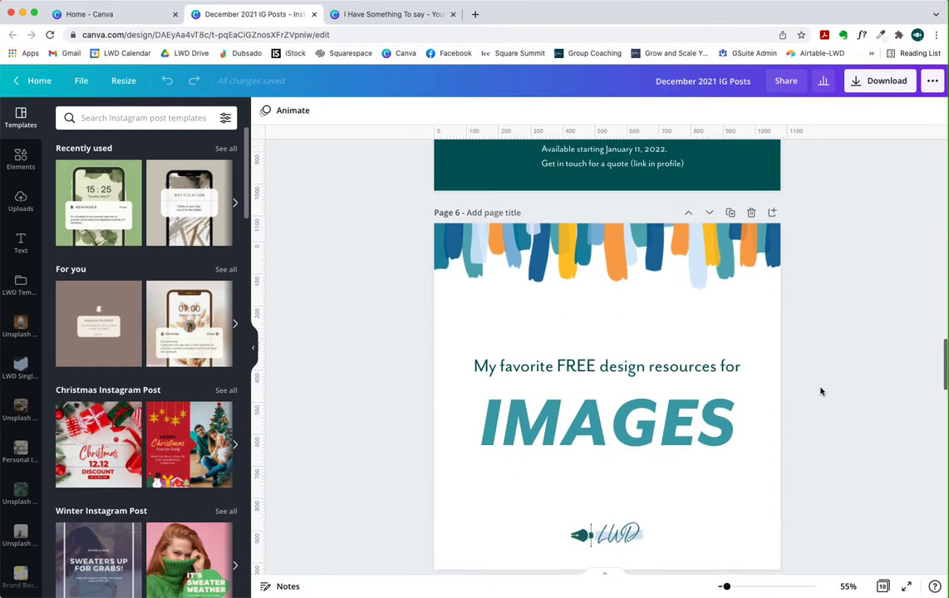
click(117, 23)
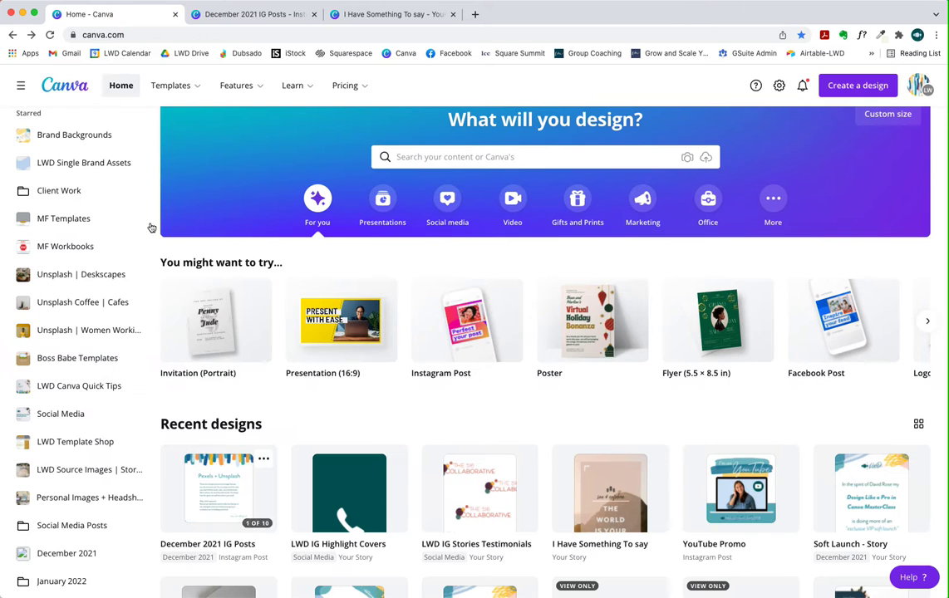
Preview the Soft Launch - Story design from Recent designs and close the preview.
scroll(296, 447, down, 2)
scroll(296, 447, down, 1)
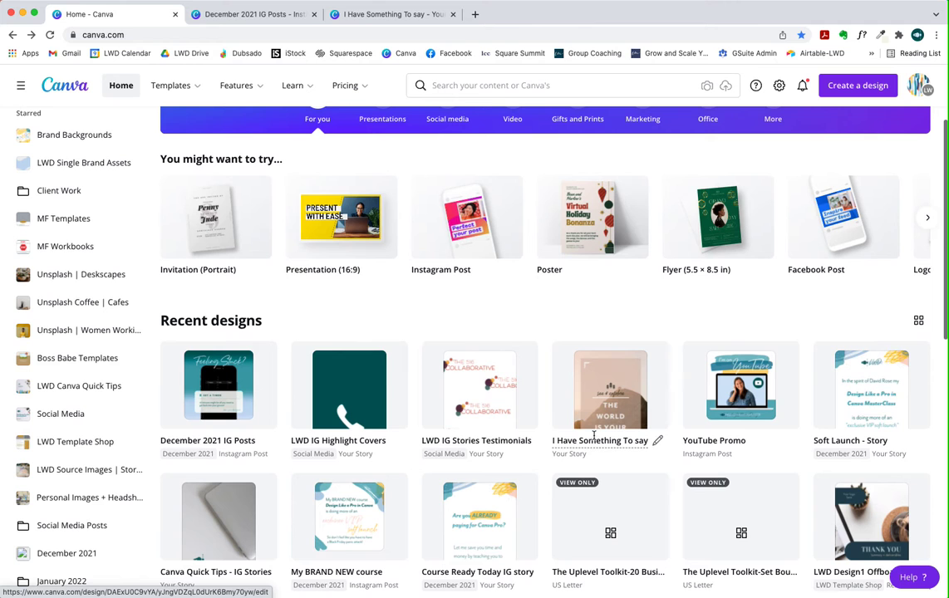
click(766, 396)
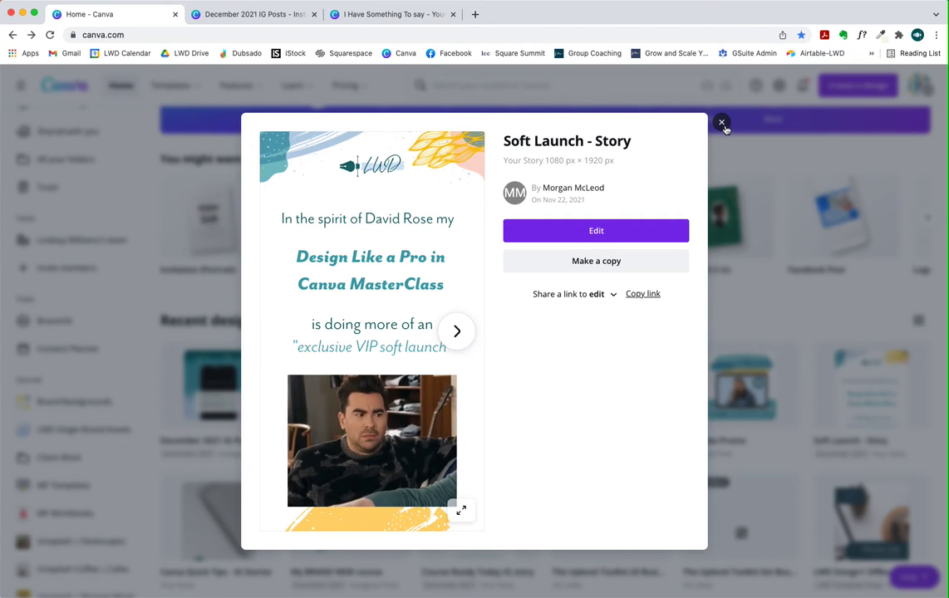
click(722, 122)
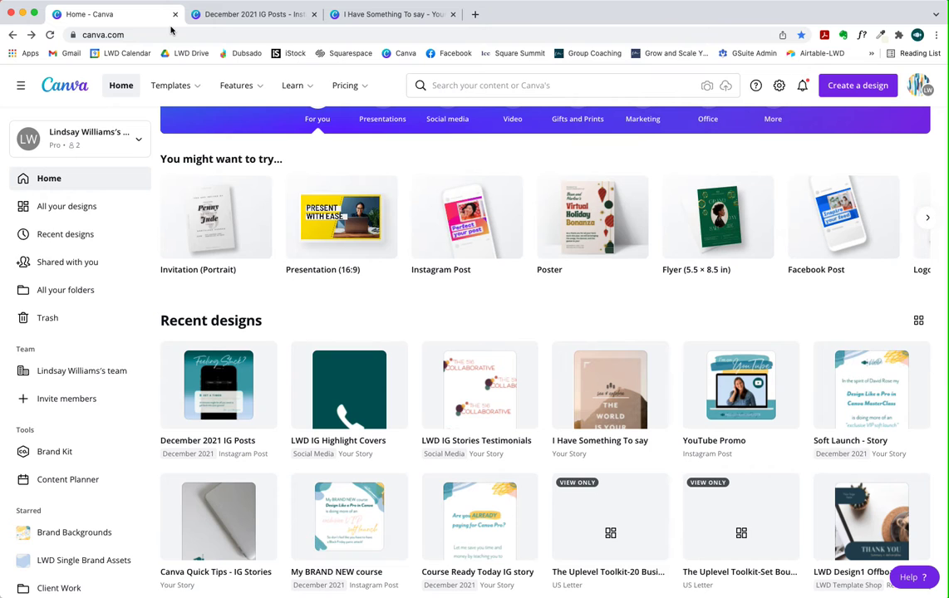
Scroll the December 2021 IG Posts pages, past Gone Skiing and Happy New Year, back to Page 1.
click(254, 16)
scroll(444, 362, up, 5)
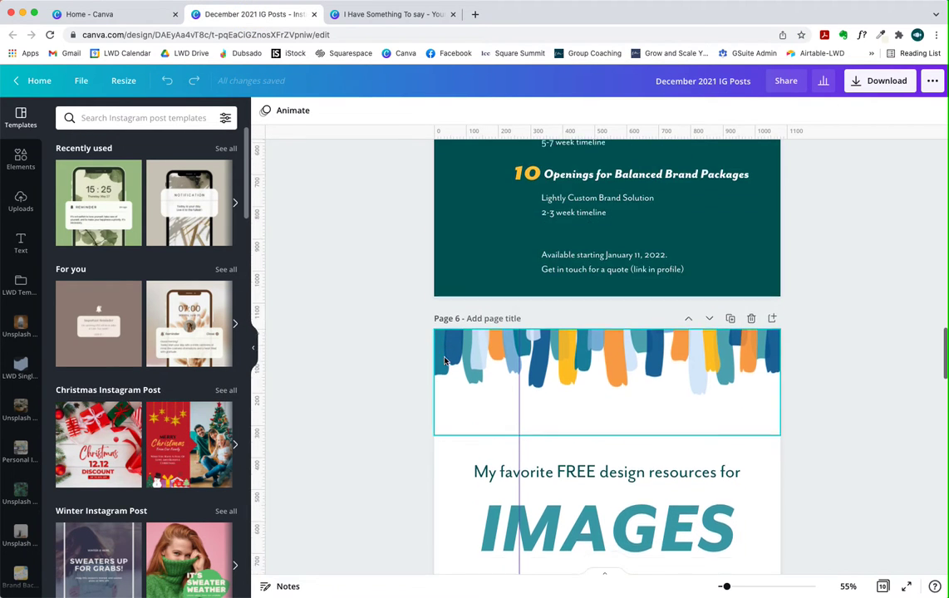
scroll(445, 360, up, 15)
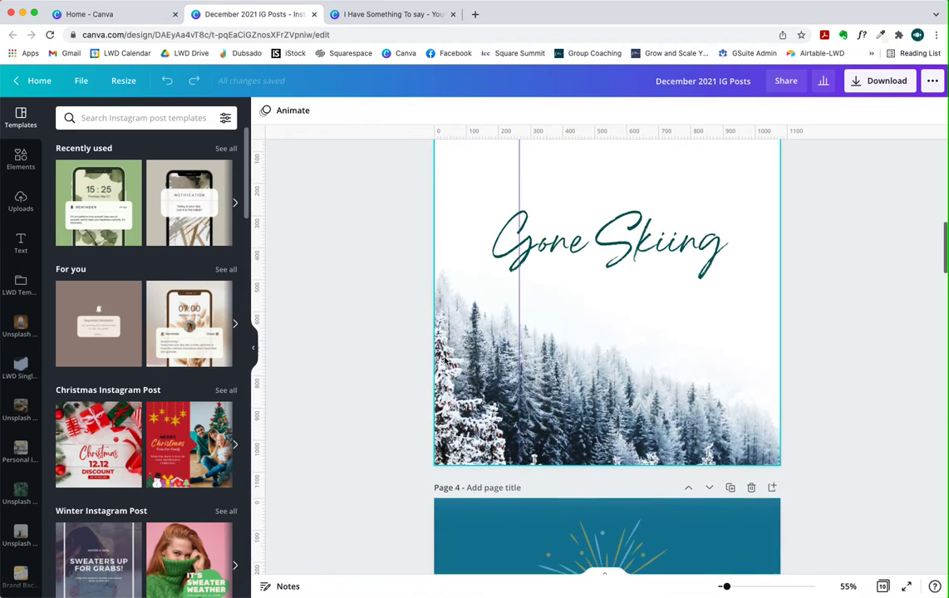
scroll(443, 359, up, 1)
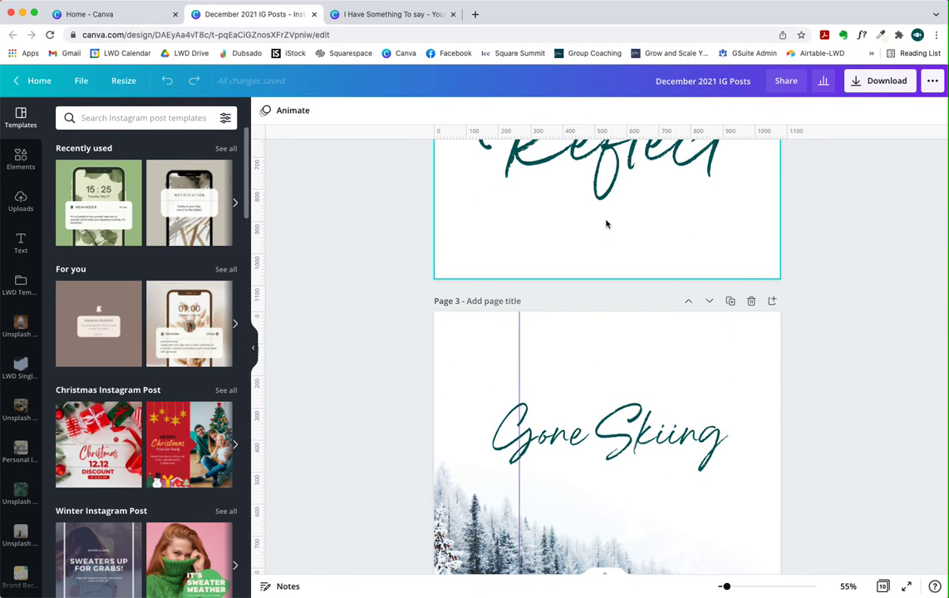
scroll(607, 224, up, 4)
scroll(605, 223, down, 12)
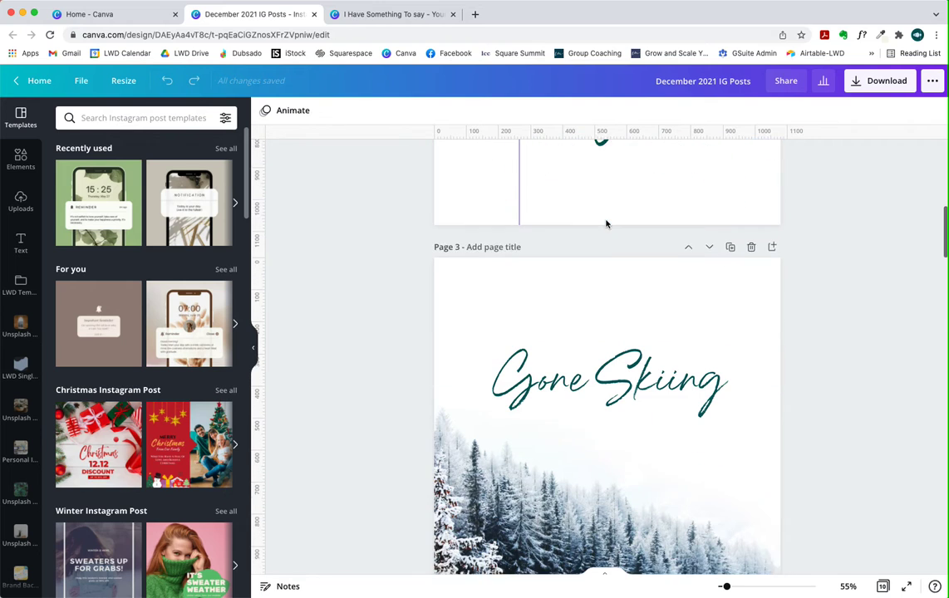
scroll(631, 425, down, 10)
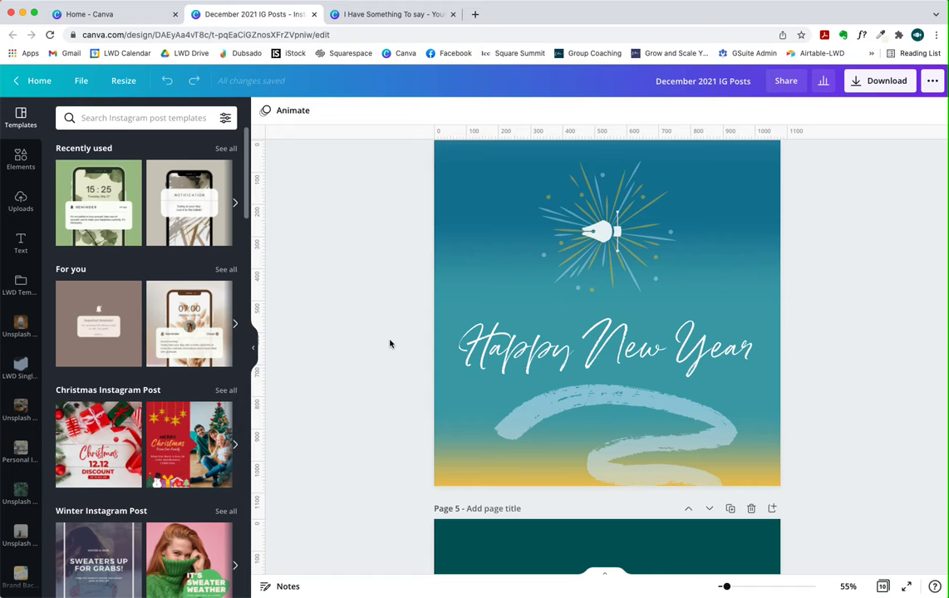
scroll(389, 343, down, 5)
scroll(390, 343, down, 3)
scroll(390, 343, up, 7)
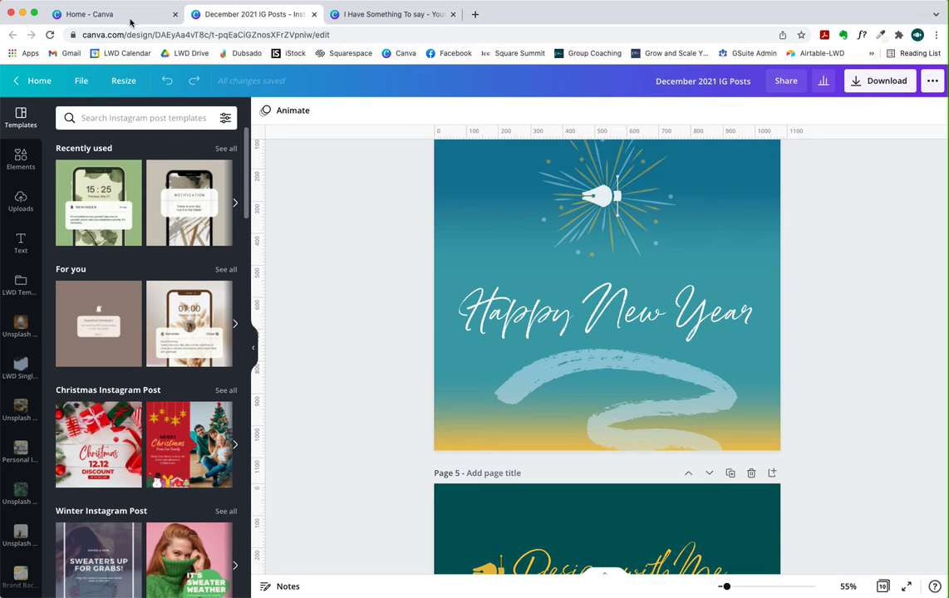
scroll(582, 318, up, 15)
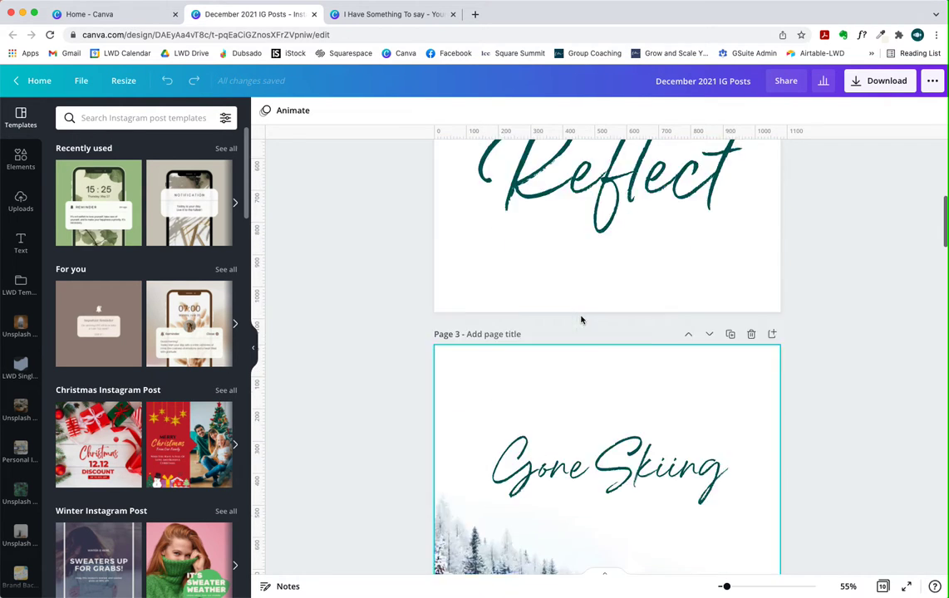
From the home sidebar, open the starred Social Media Posts folder and its December 2021 subfolder.
click(88, 12)
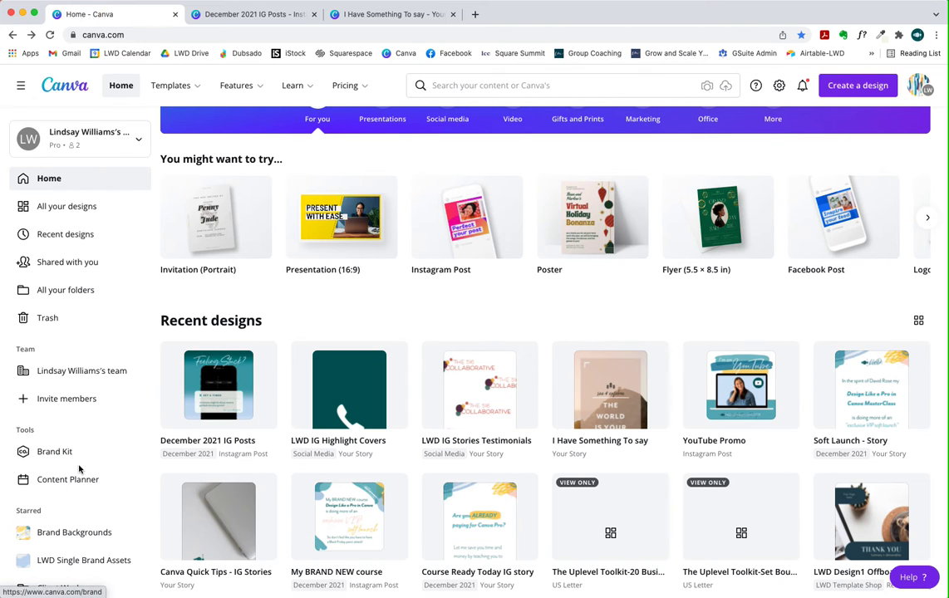
scroll(79, 470, down, 5)
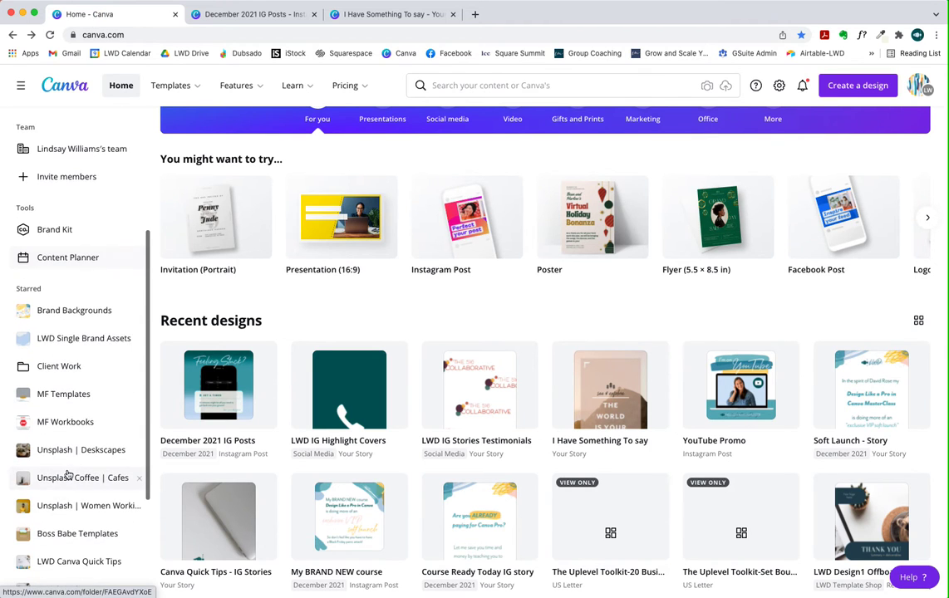
scroll(68, 475, down, 4)
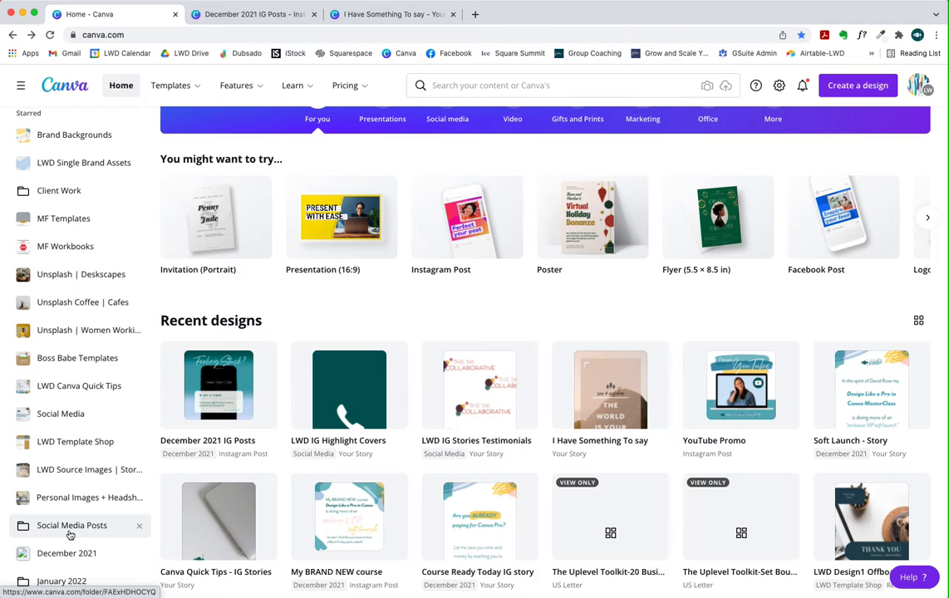
click(66, 530)
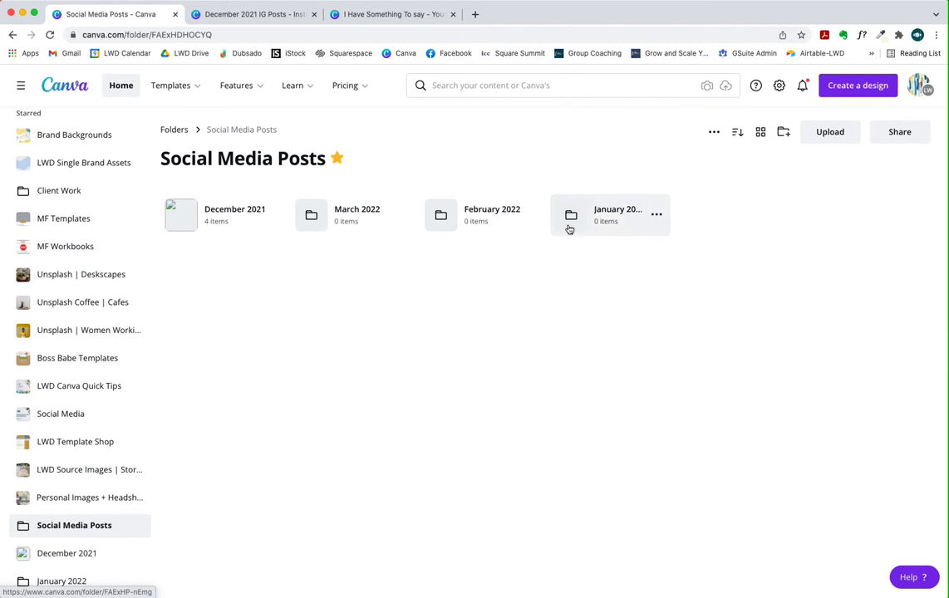
click(211, 225)
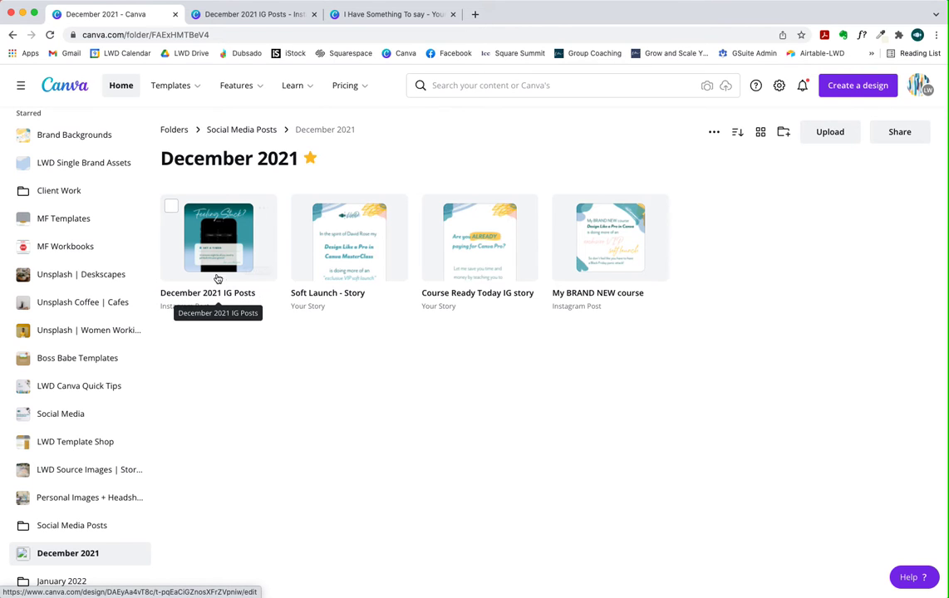
Check the December 2021 IG Posts editor, then go from the December 2021 folder to Home.
click(241, 14)
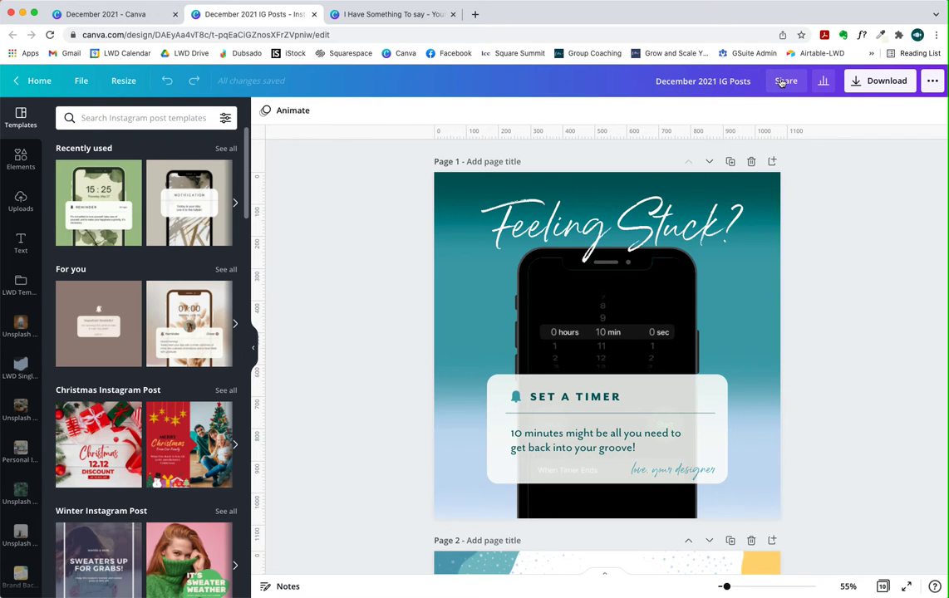
click(108, 13)
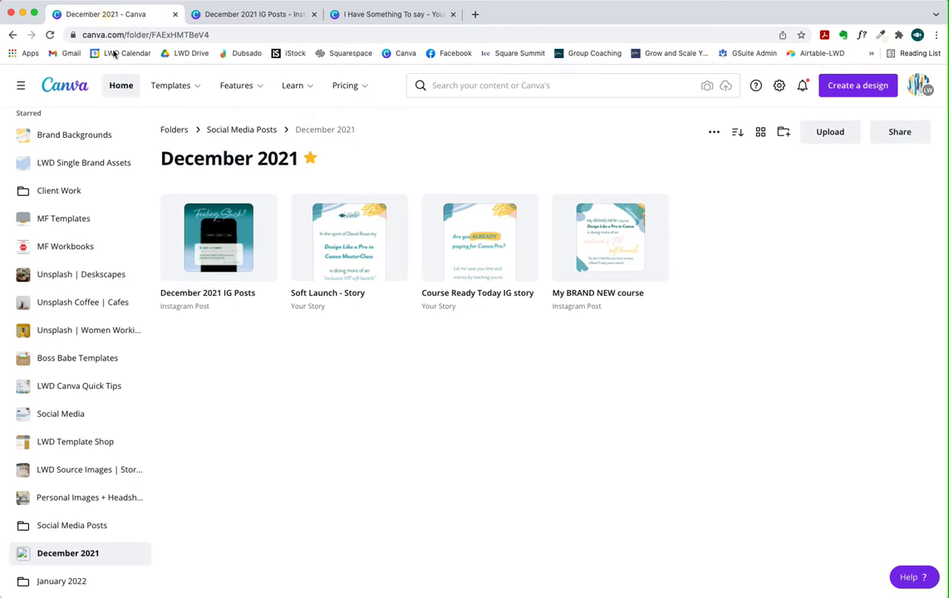
click(113, 90)
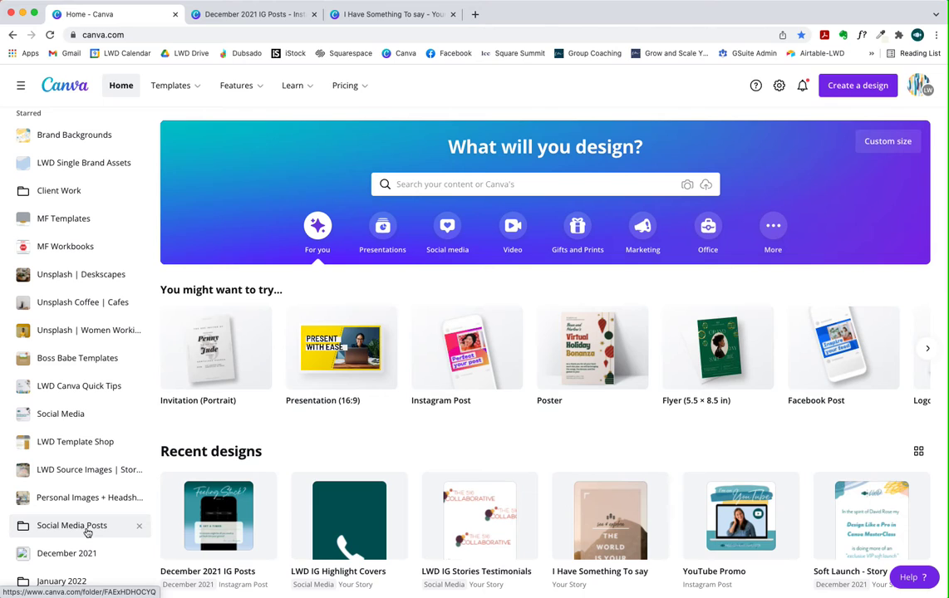
Reopen Social Media Posts > December 2021 and toggle the folder's star.
click(82, 529)
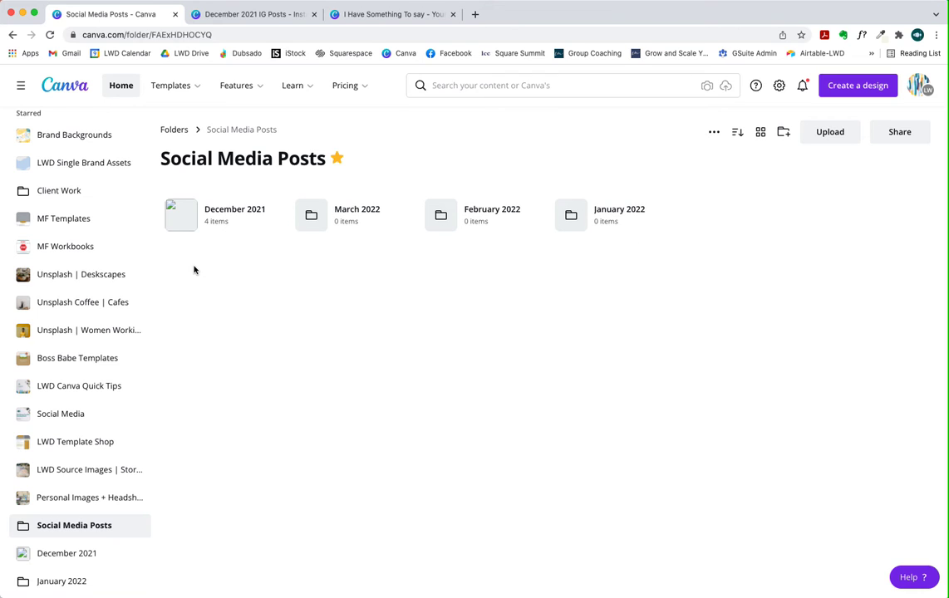
click(186, 226)
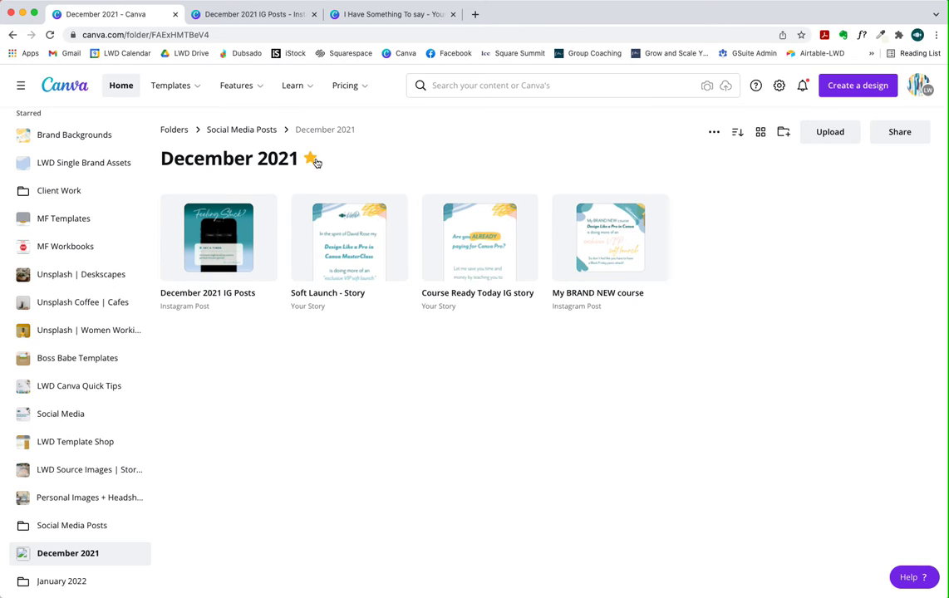
click(311, 158)
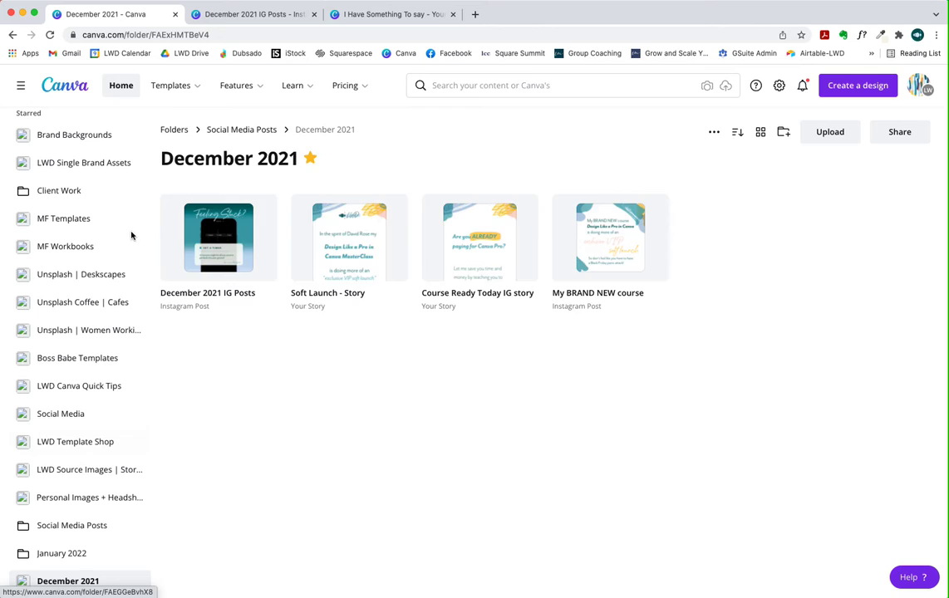
Switch to the December 2021 IG Posts tab and browse the folder list in the side panel.
mouse_move(163, 71)
click(242, 14)
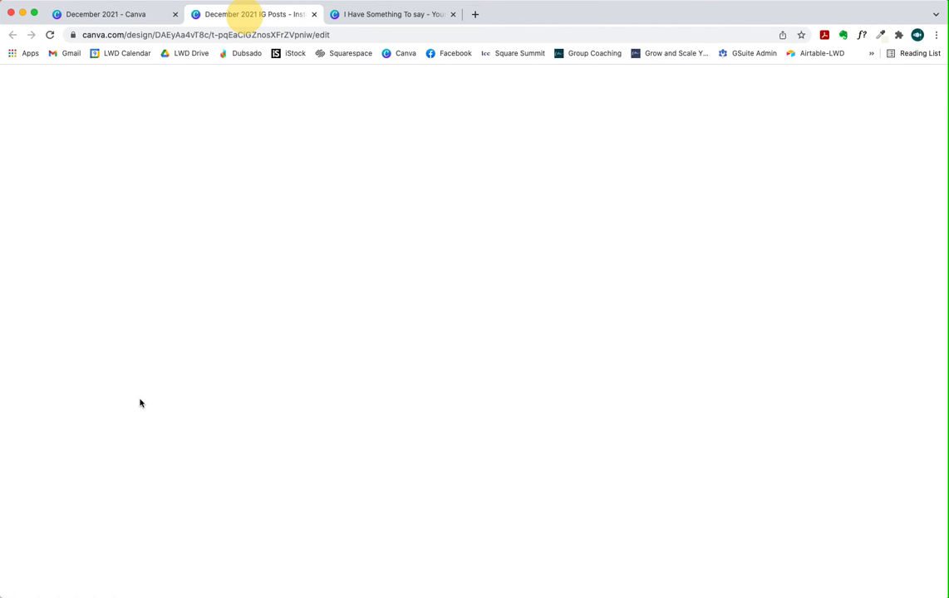
scroll(33, 479, down, 10)
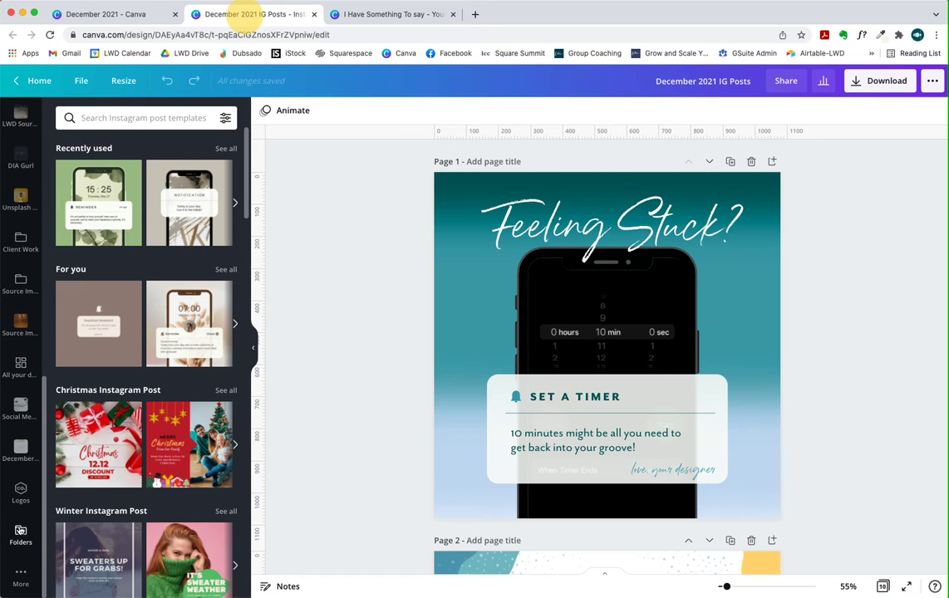
click(19, 532)
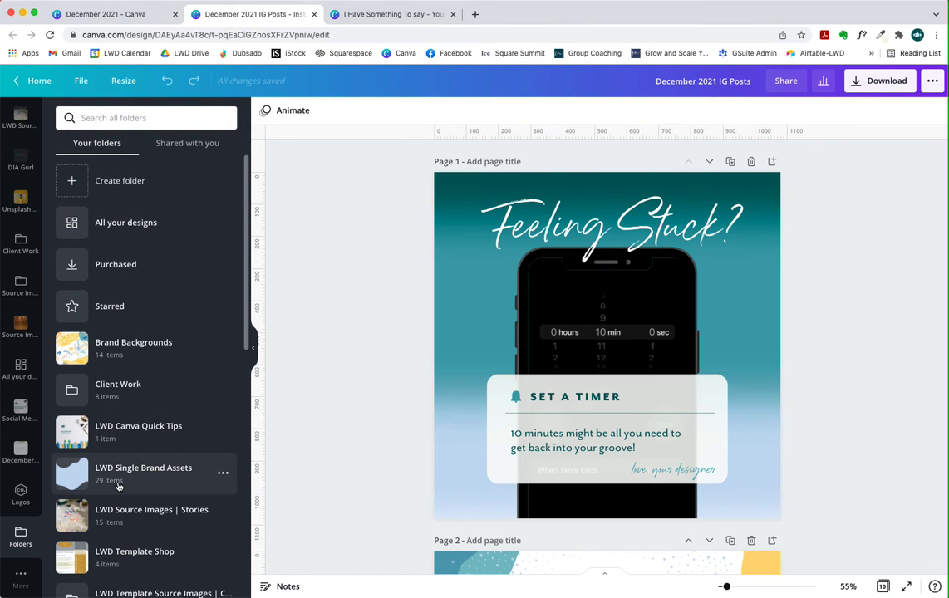
scroll(121, 486, down, 5)
scroll(121, 486, up, 5)
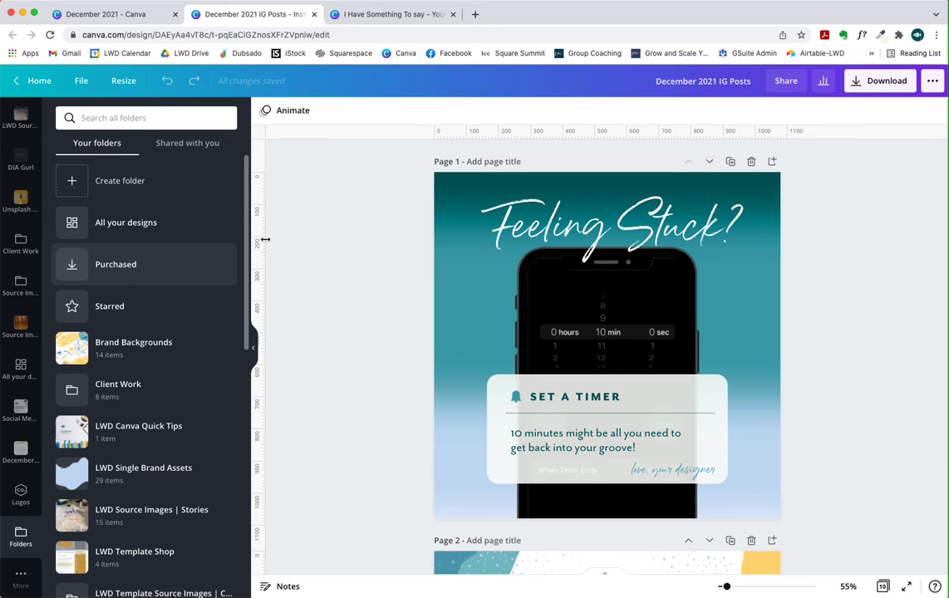
Copy and resize the design to Instagram Story at 1080 × 1920 px.
click(124, 82)
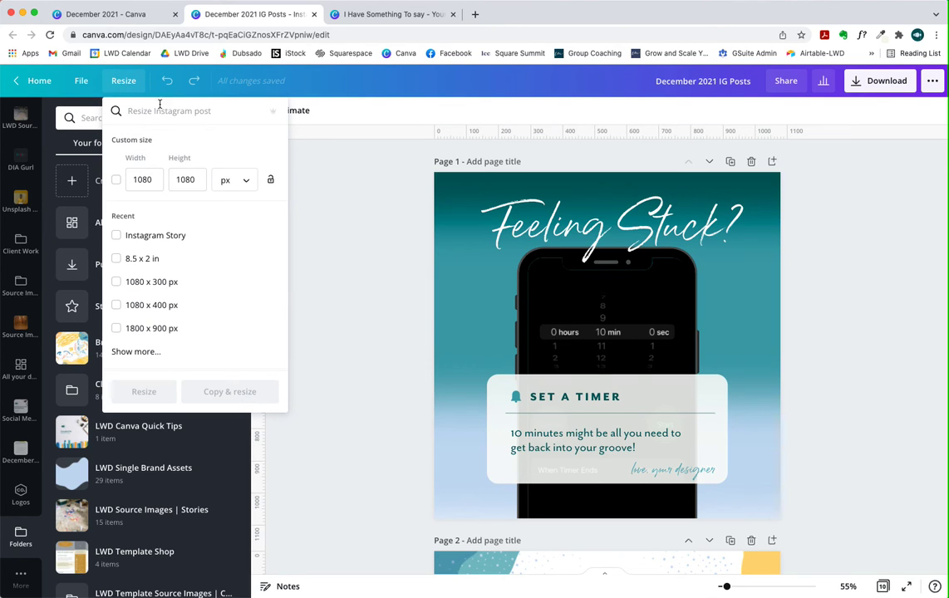
click(129, 238)
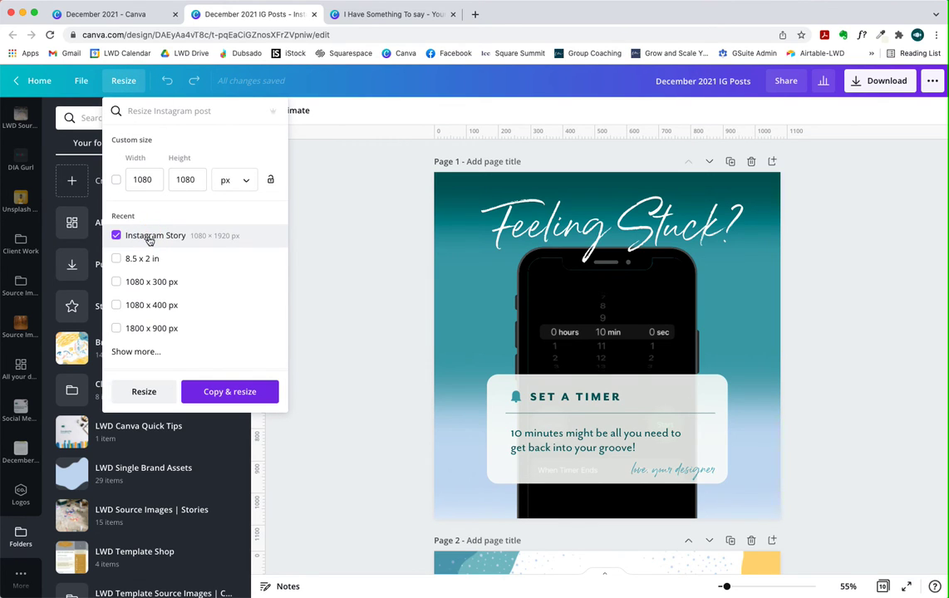
click(229, 394)
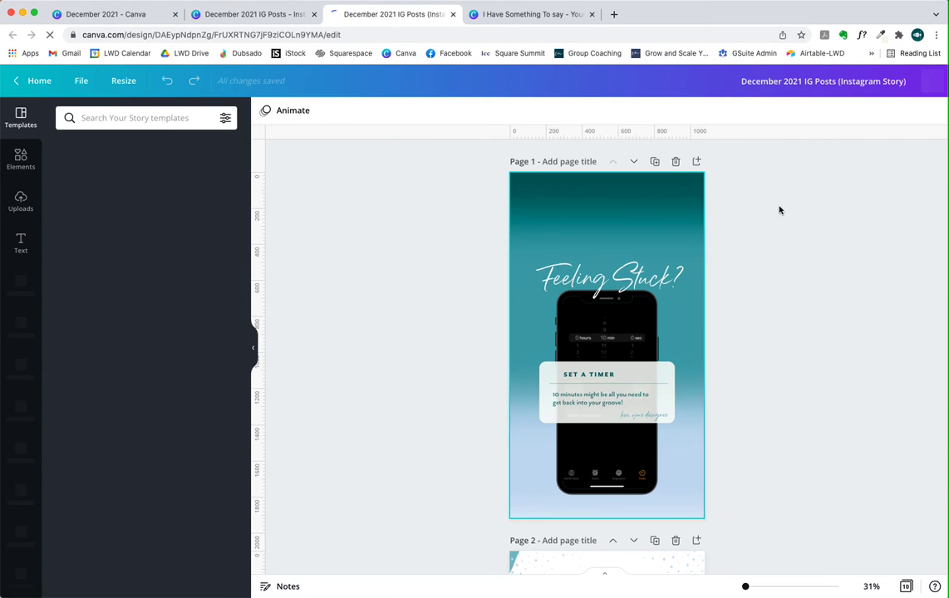
Replace 'Posts (Instagram Story)' in the title with 'Story', making it December 2021 IG Story.
click(821, 83)
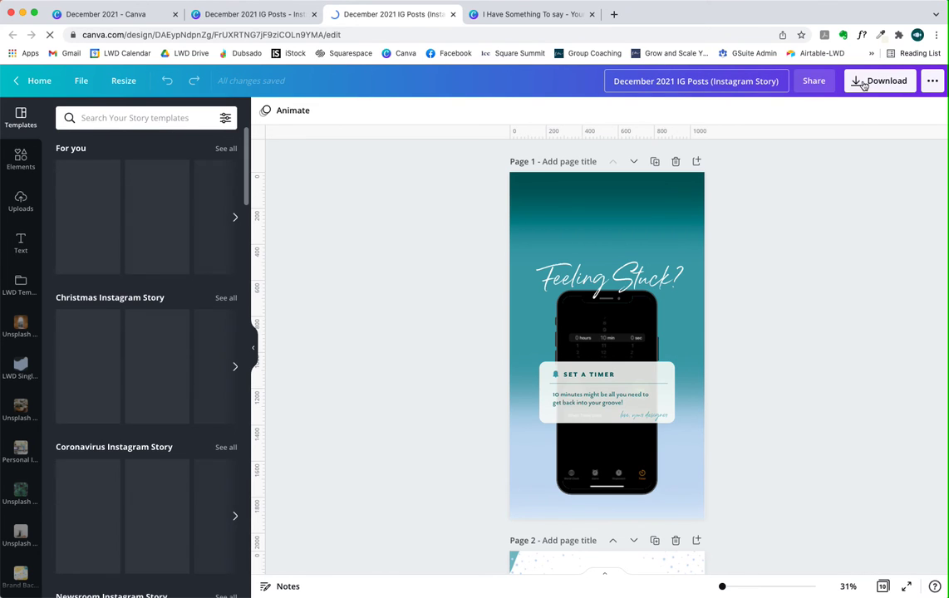
click(705, 81)
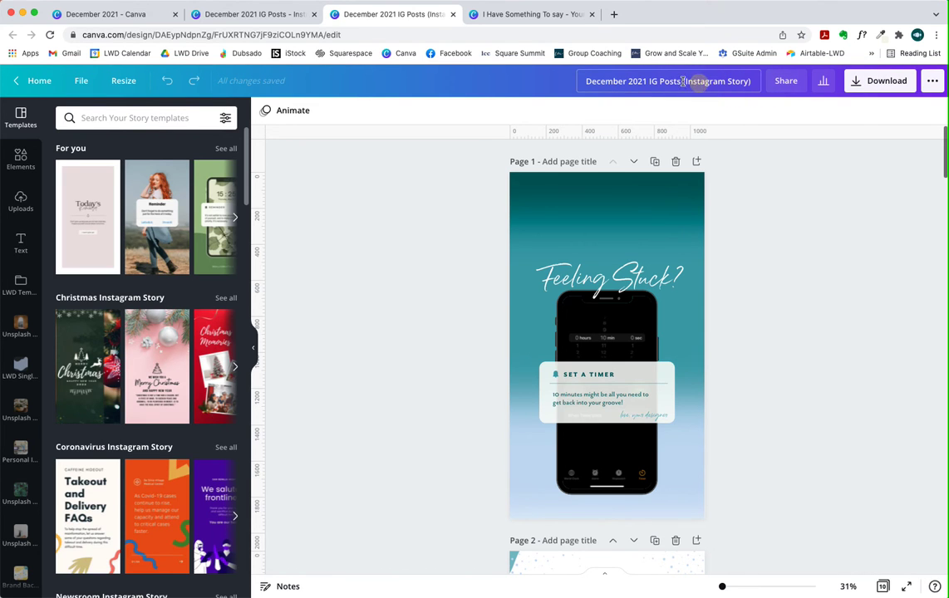
drag(658, 81, 759, 82)
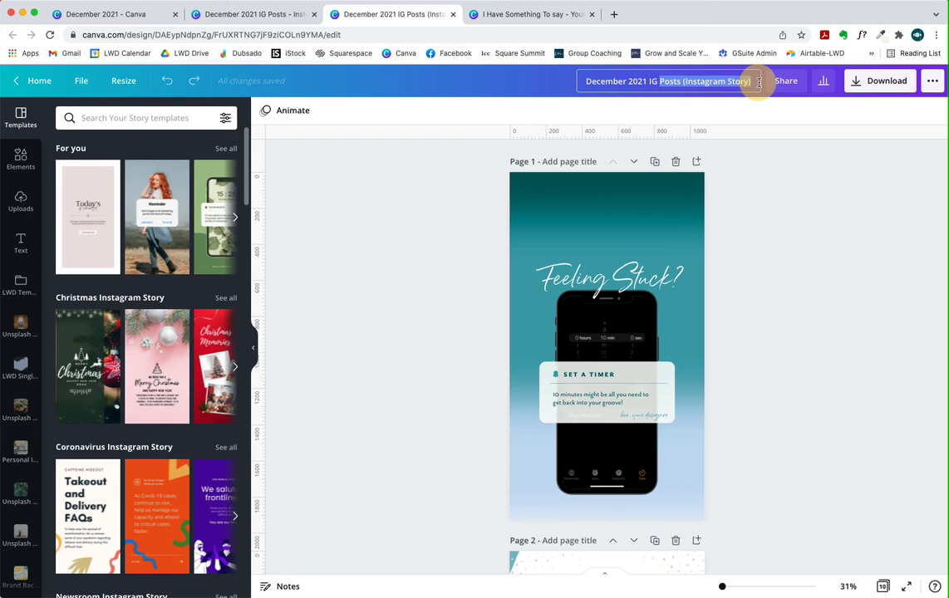
text(Story)
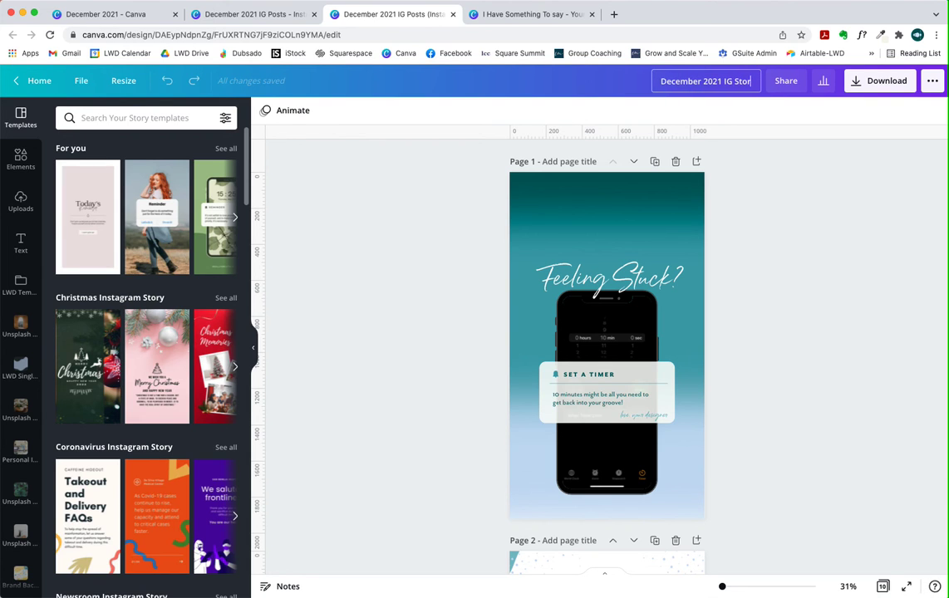
click(759, 269)
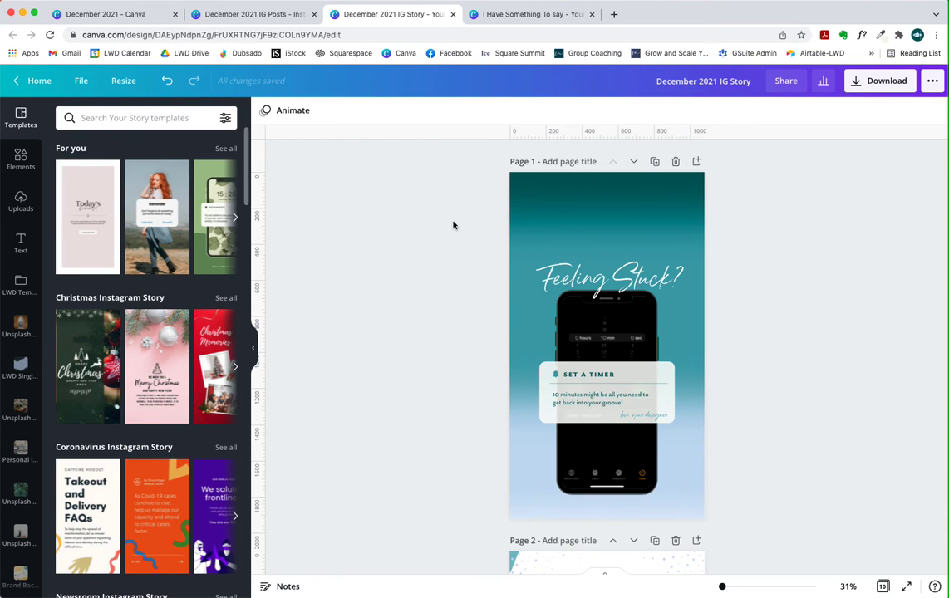
Select the Feeling Stuck? title, phone and timer card together and enlarge them to fill the page.
drag(458, 227, 686, 500)
drag(539, 266, 496, 257)
mouse_move(578, 312)
mouse_down()
mouse_move(595, 309)
mouse_move(593, 301)
mouse_up()
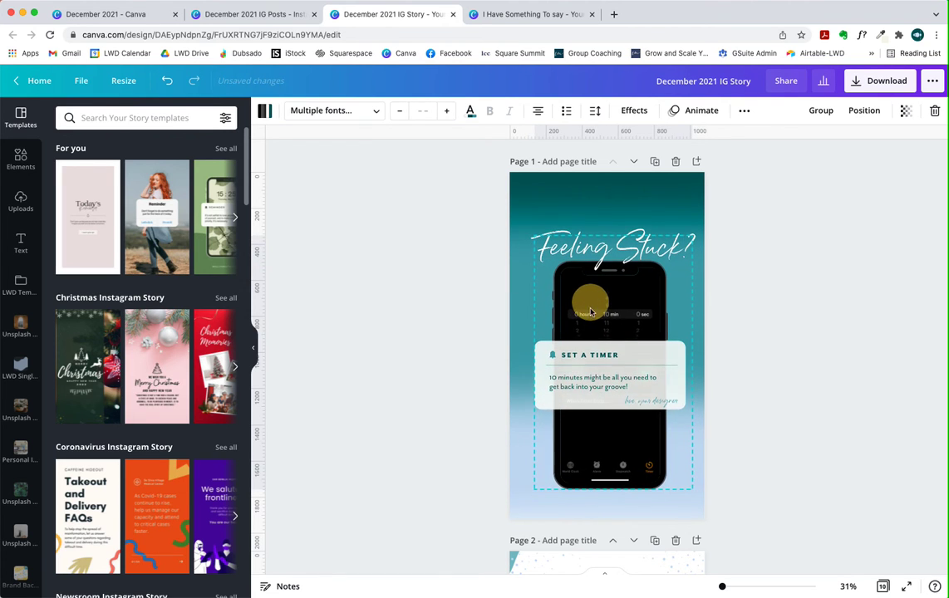
drag(522, 500, 498, 510)
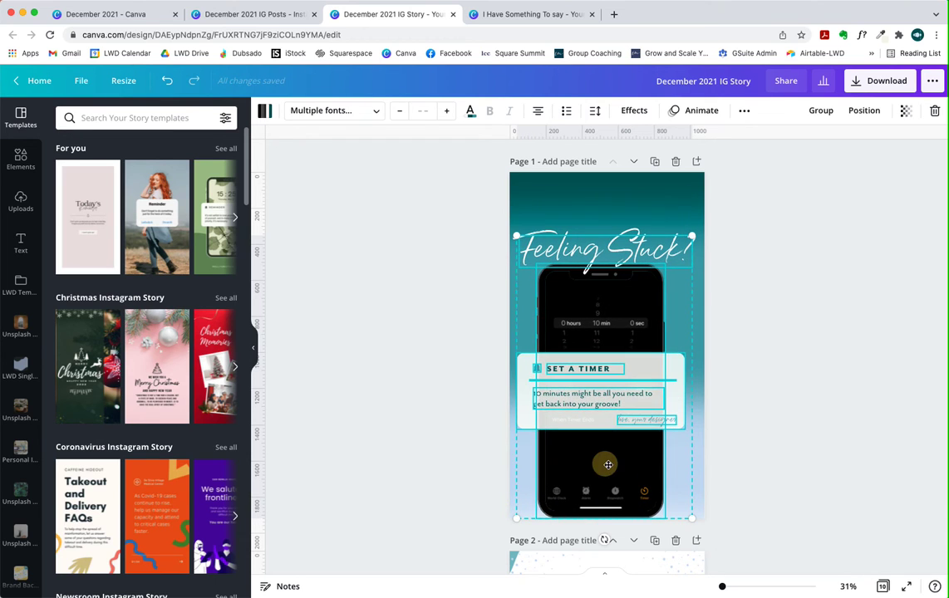
drag(603, 463, 598, 450)
click(779, 458)
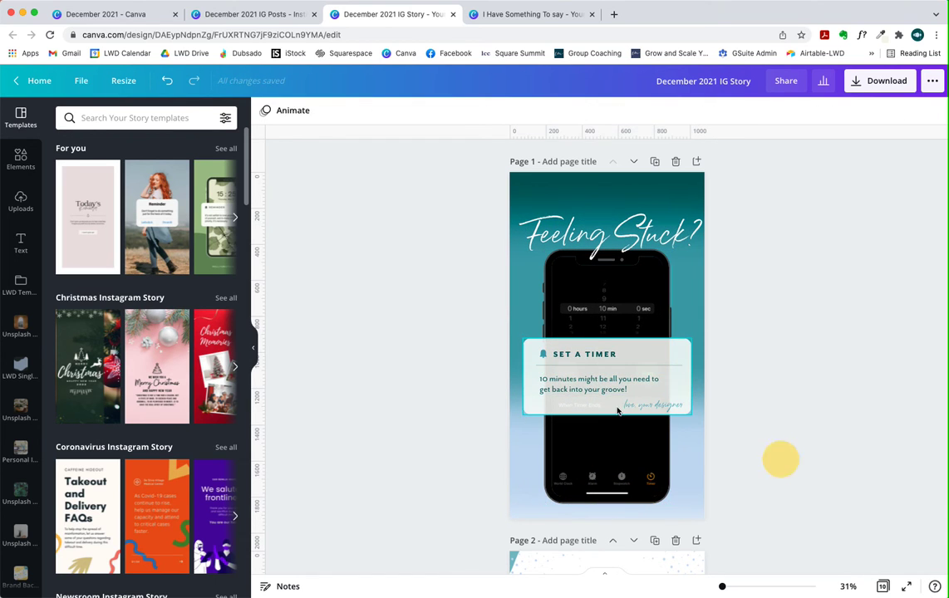
Move the phone mockup and Set a Timer card lower on the story page.
click(472, 349)
drag(477, 355, 680, 418)
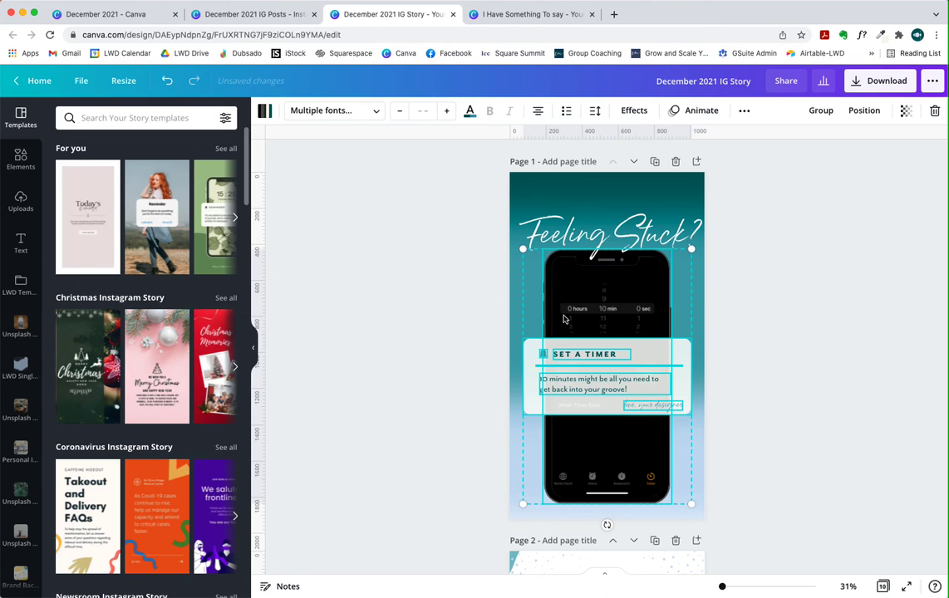
click(542, 286)
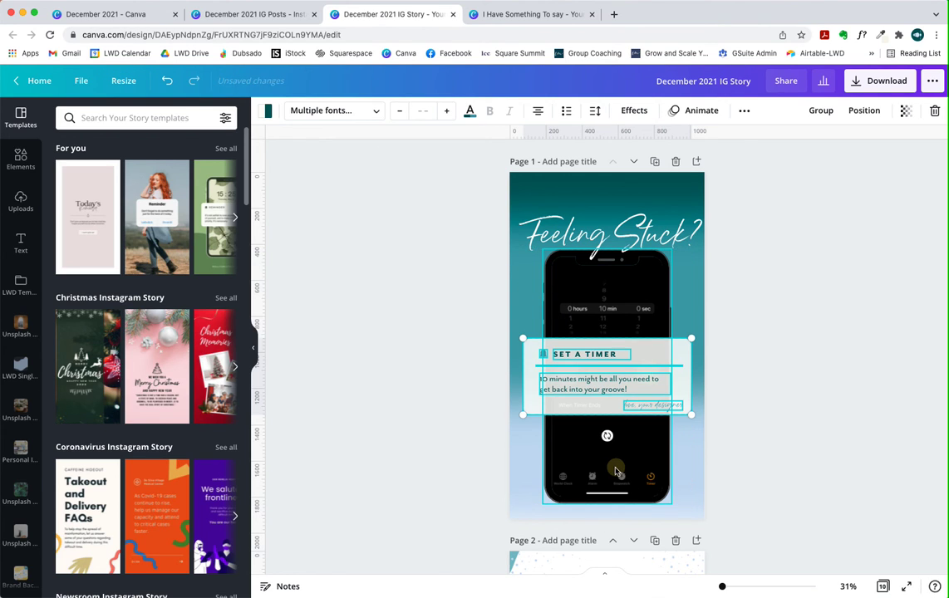
drag(619, 371, 622, 404)
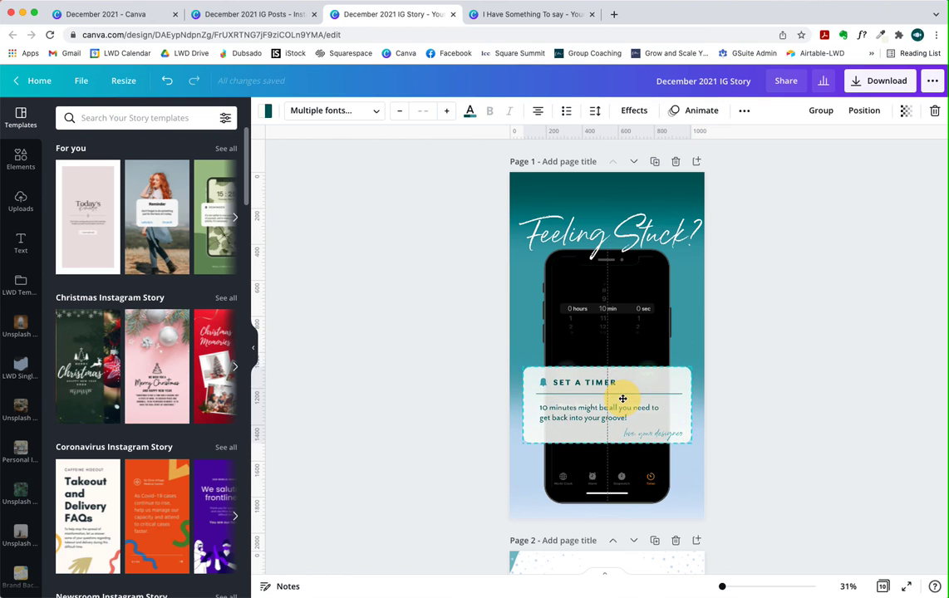
drag(447, 314, 682, 477)
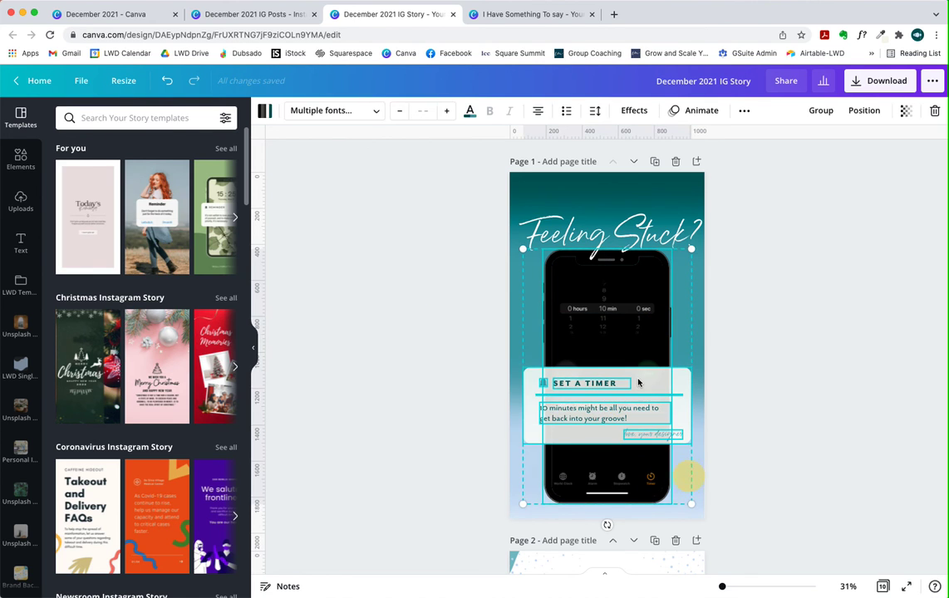
drag(636, 379, 637, 408)
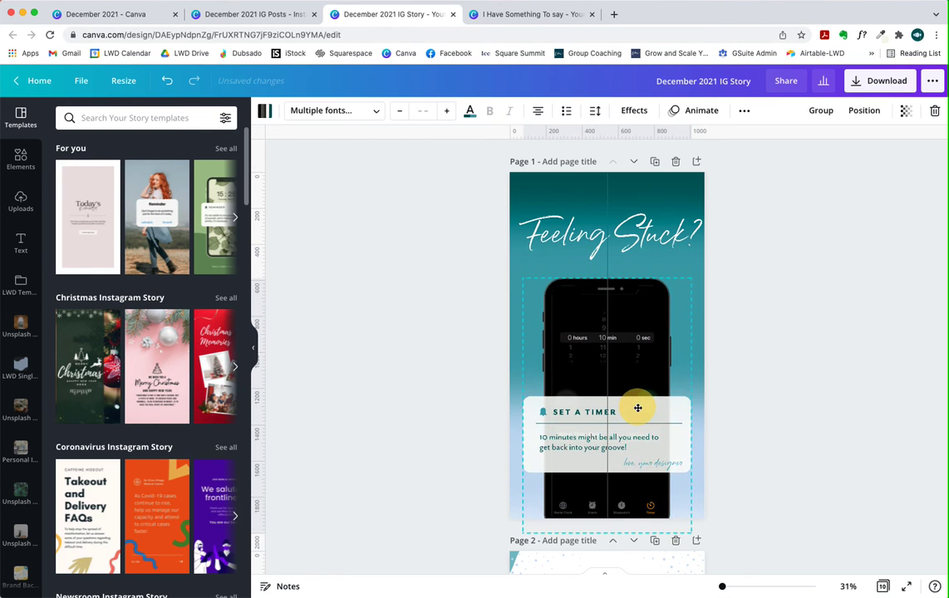
Nudge the Feeling Stuck? title into place above the phone and deselect it.
click(458, 325)
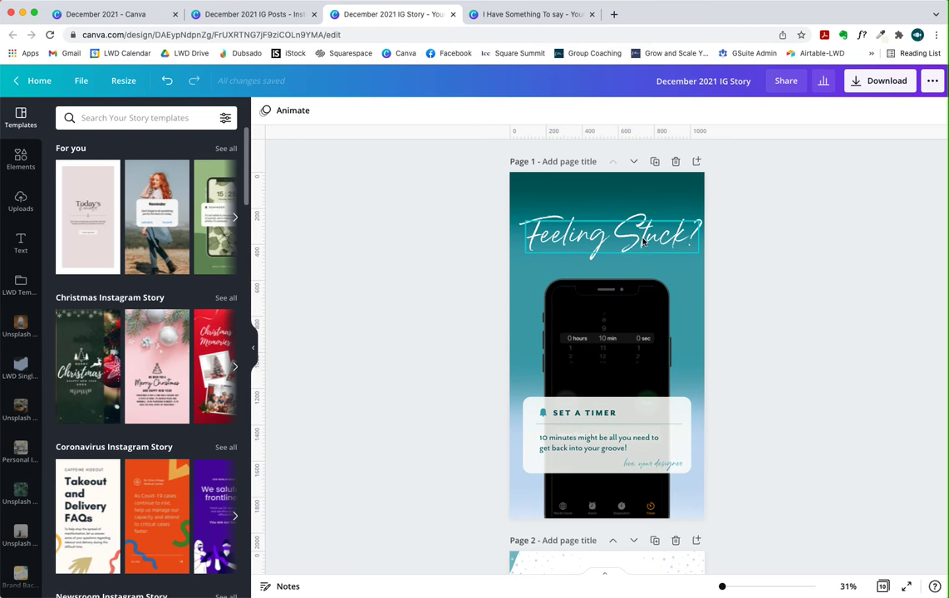
mouse_move(635, 236)
mouse_down()
mouse_move(642, 247)
mouse_move(640, 220)
mouse_up()
click(434, 258)
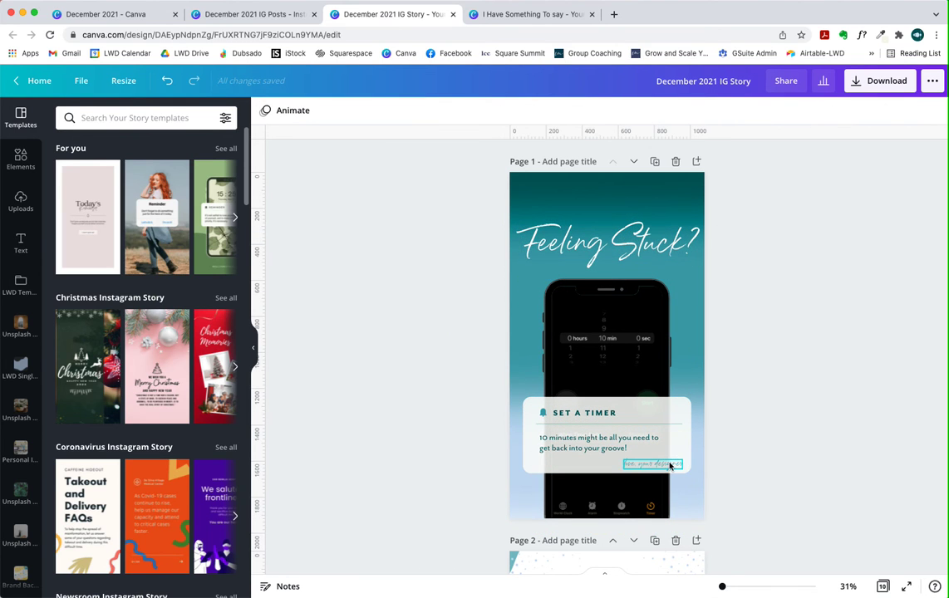
scroll(672, 499, down, 10)
Select the page 2 background image, then go back to the December 2021 folder tab.
scroll(600, 276, up, 4)
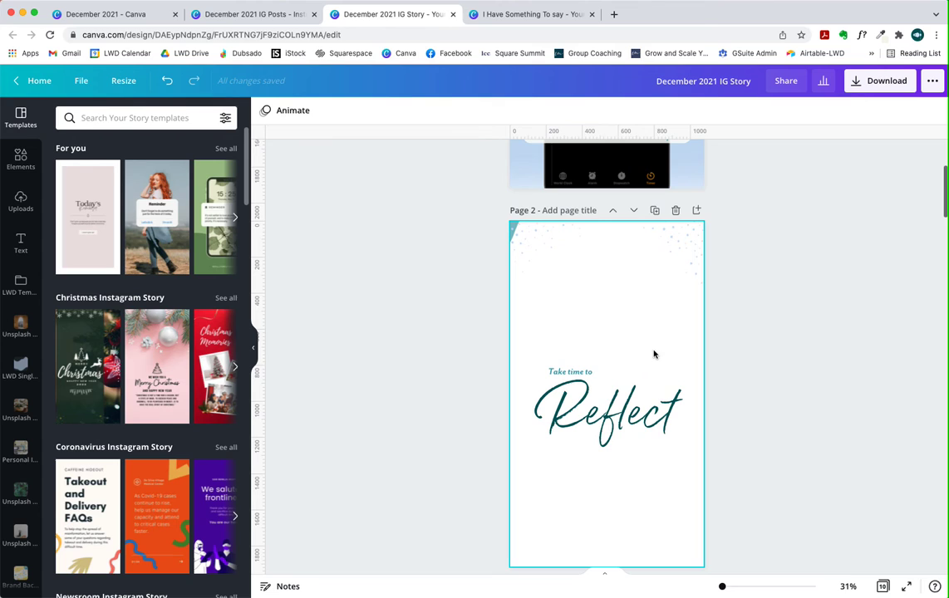
click(625, 271)
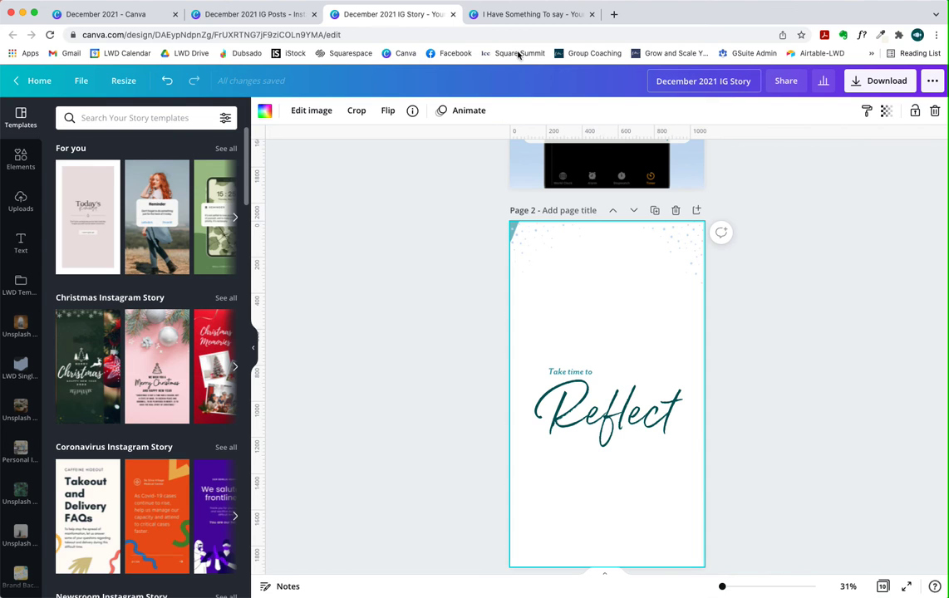
click(246, 15)
Reload Canva's home page so the 'December 2021 IG Posts (Instagram Story)' copy leads Recent designs.
click(129, 14)
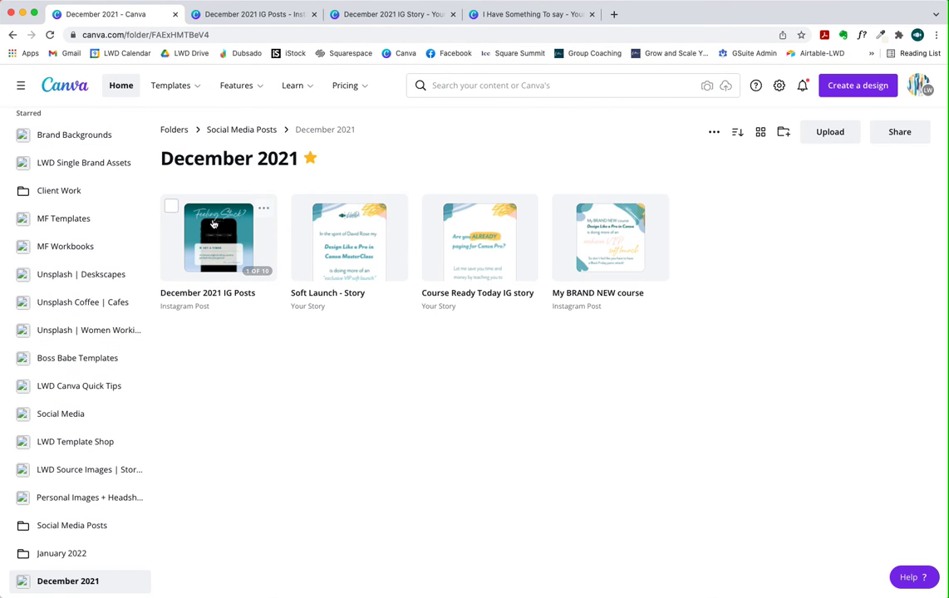
click(121, 85)
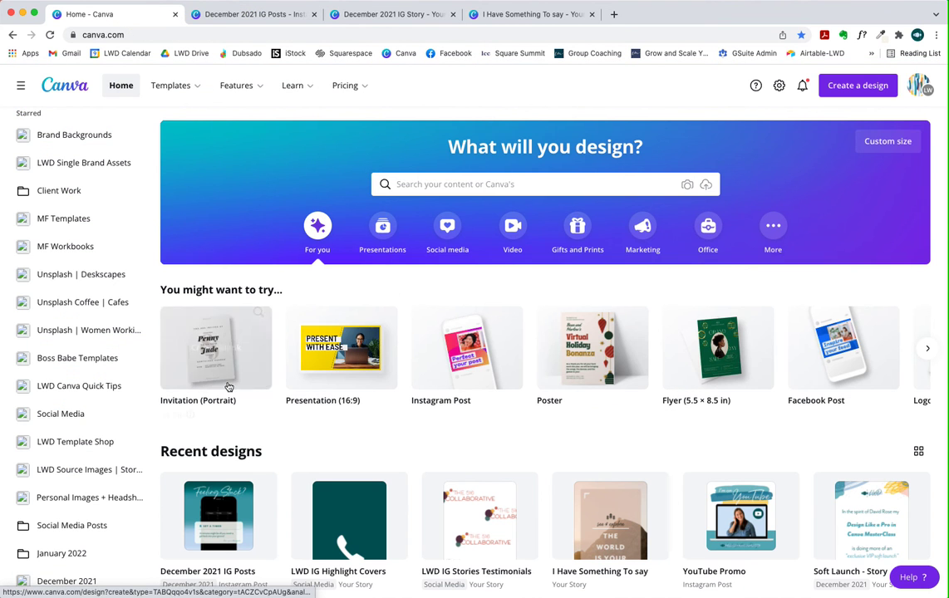
scroll(68, 439, down, 2)
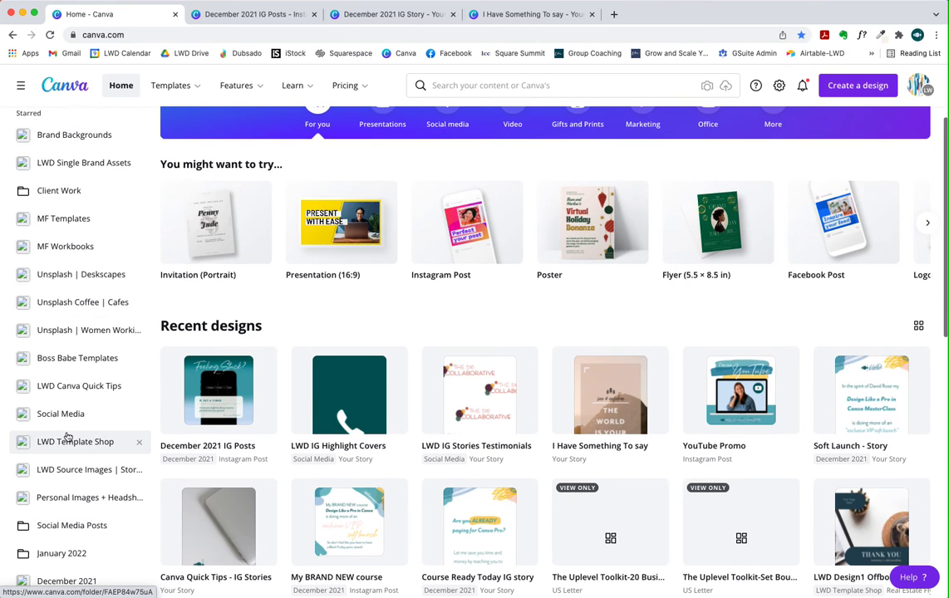
click(50, 35)
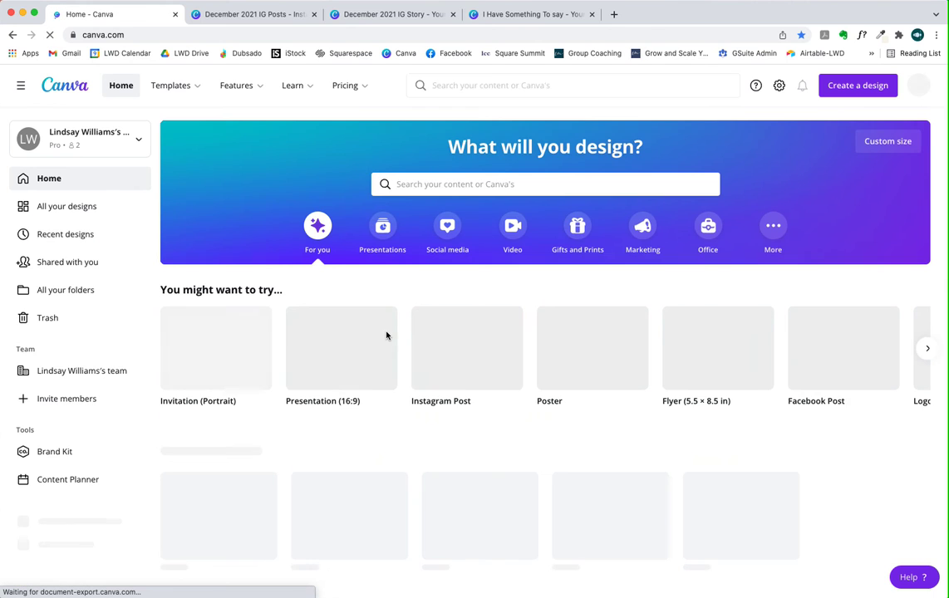
scroll(385, 334, down, 3)
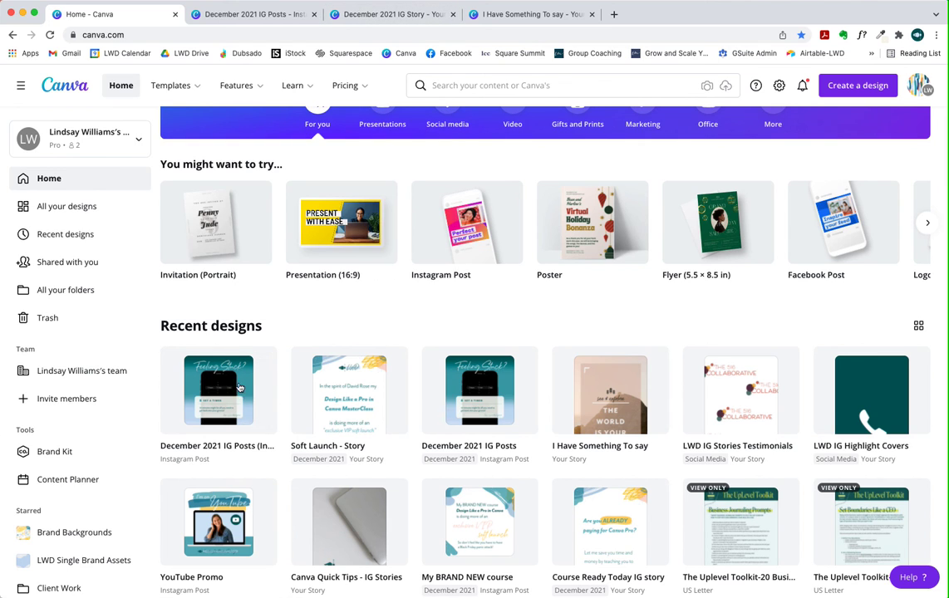
scroll(58, 439, down, 5)
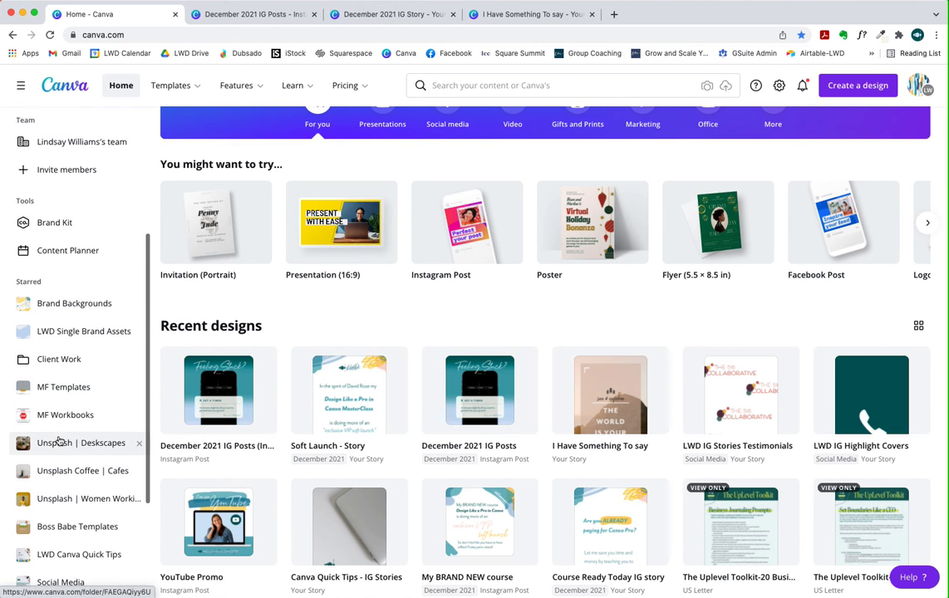
Drag the 'December 2021 IG Story' card from Recent designs onto the December 2021 folder.
click(49, 35)
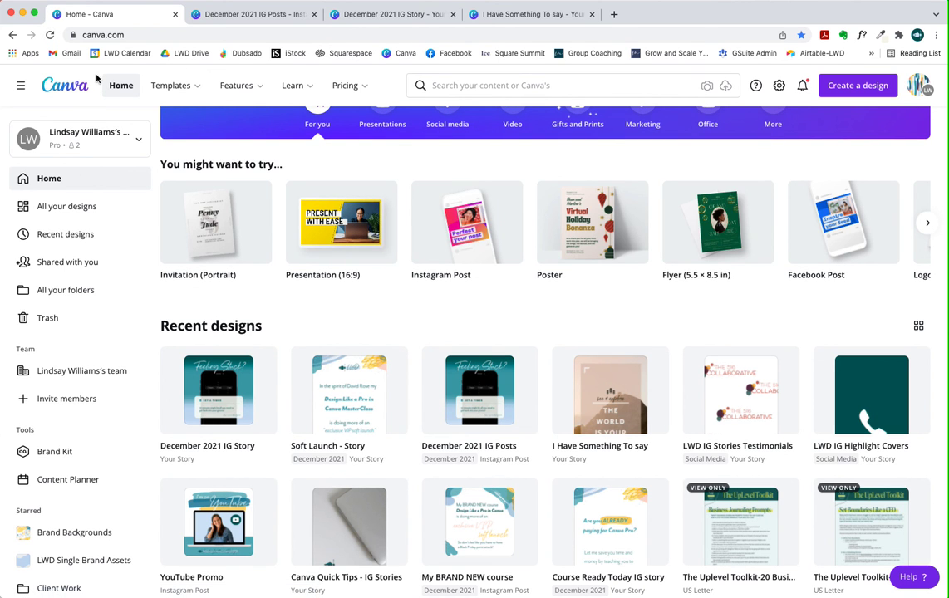
scroll(89, 316, down, 3)
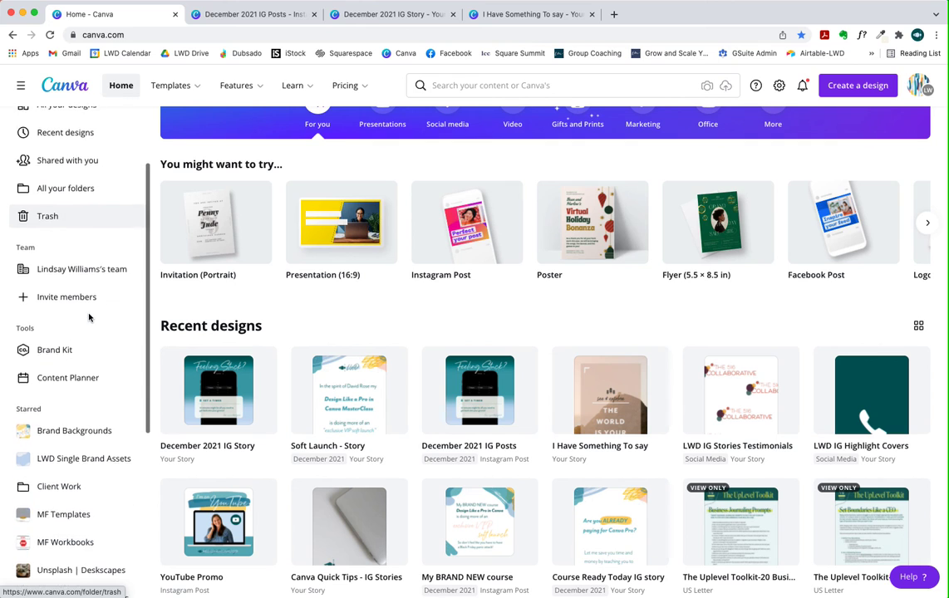
scroll(74, 339, down, 6)
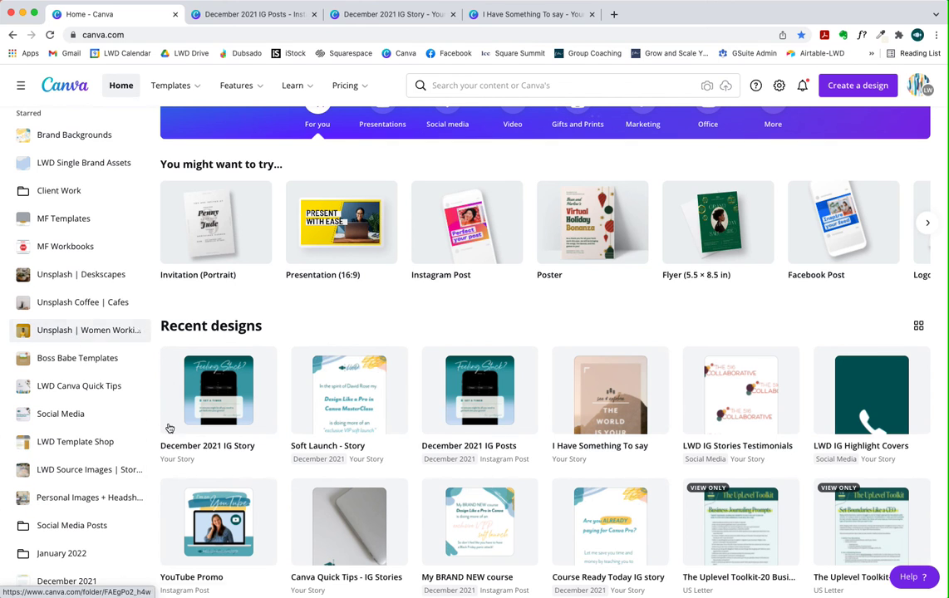
drag(214, 401, 100, 586)
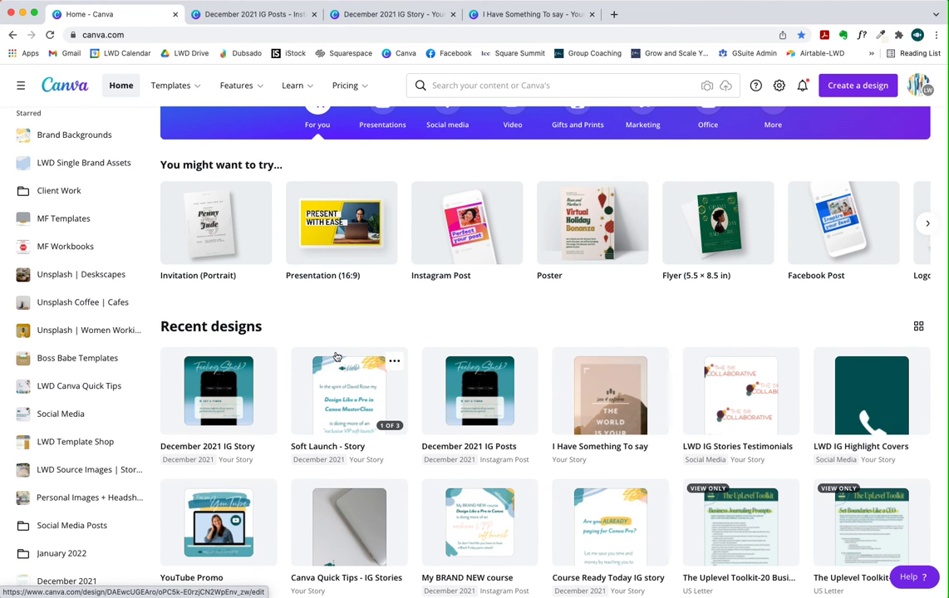
scroll(337, 356, up, 2)
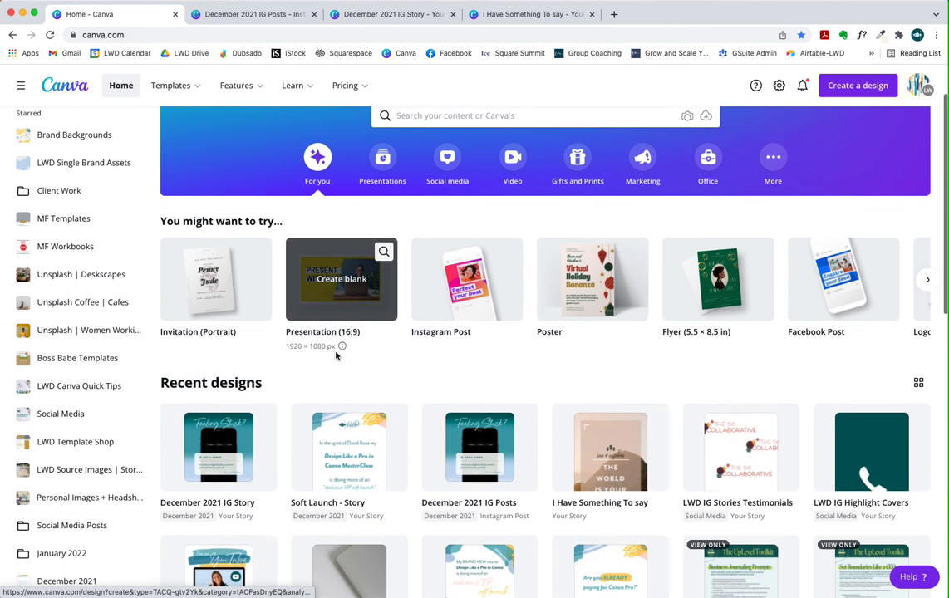
scroll(350, 410, up, 1)
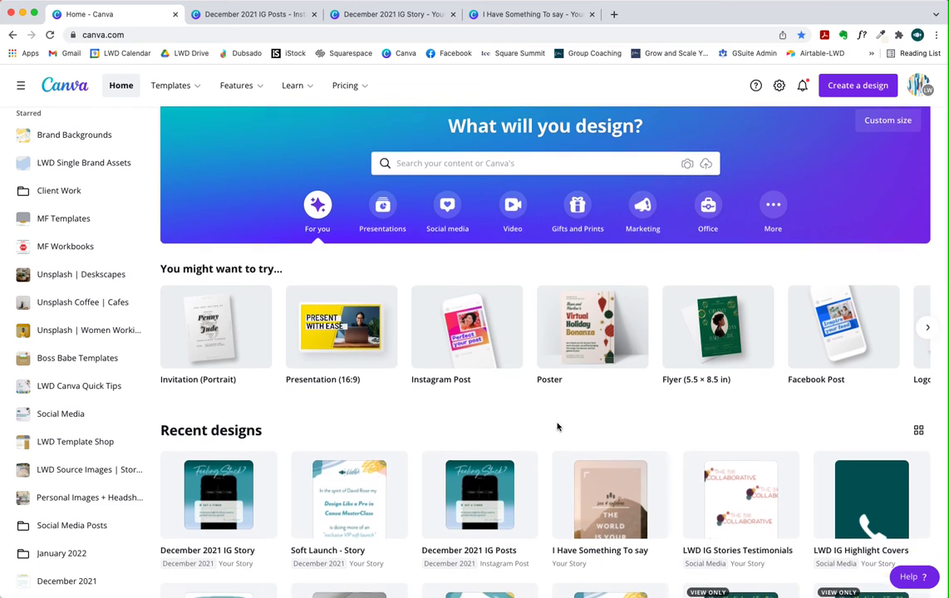
scroll(557, 426, down, 1)
scroll(557, 426, up, 1)
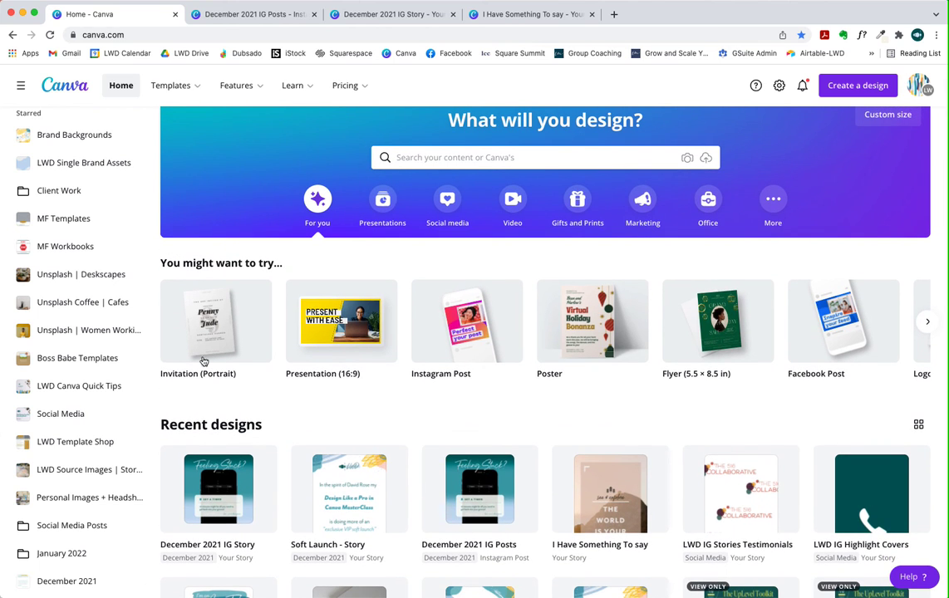